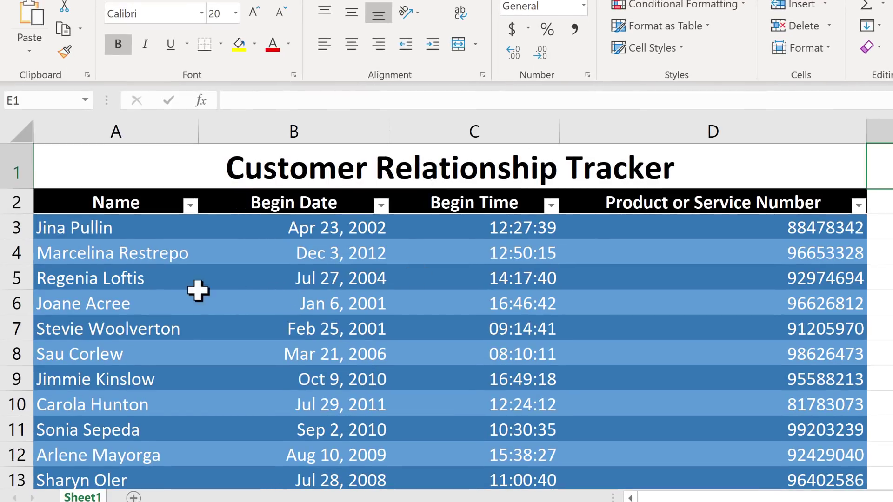
Step: Check the underlying value of the first Begin Date entry
{"action": "scroll", "coordinate": [364, 234], "scroll_direction": "down", "scroll_amount": 3}
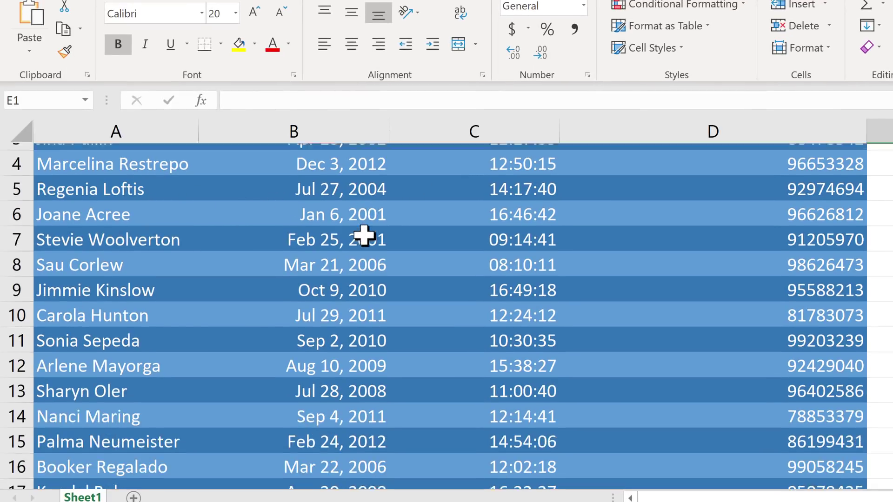
{"action": "scroll", "coordinate": [364, 234], "scroll_direction": "up", "scroll_amount": 3}
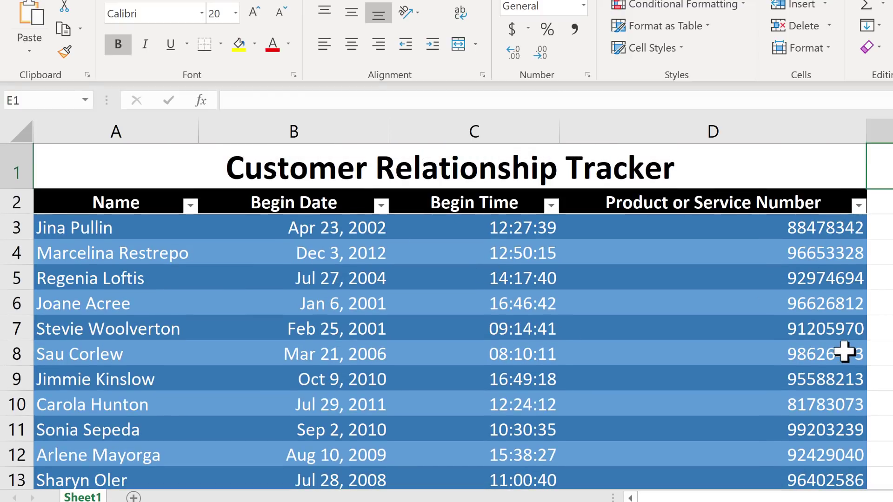
{"action": "left_click", "coordinate": [310, 233]}
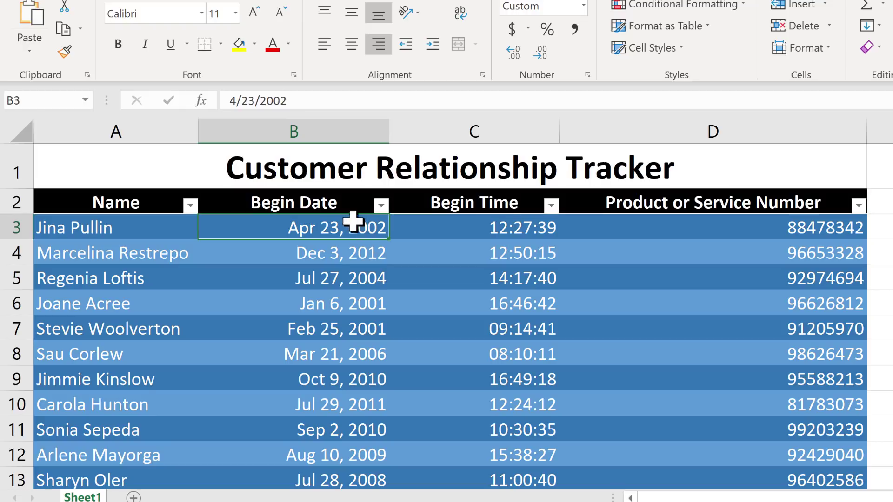
Step: Apply the Number format to the whole Begin Date column, showing values like 37369.00
{"action": "left_click", "coordinate": [316, 130]}
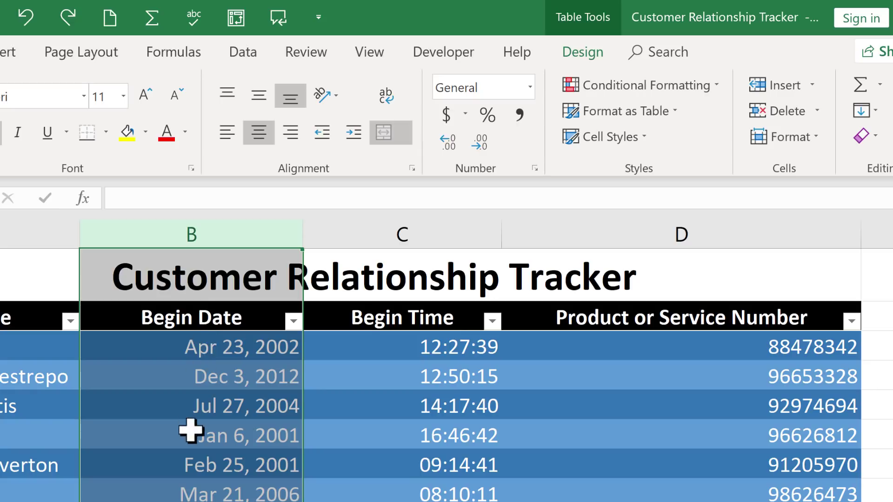
{"action": "left_click", "coordinate": [187, 281]}
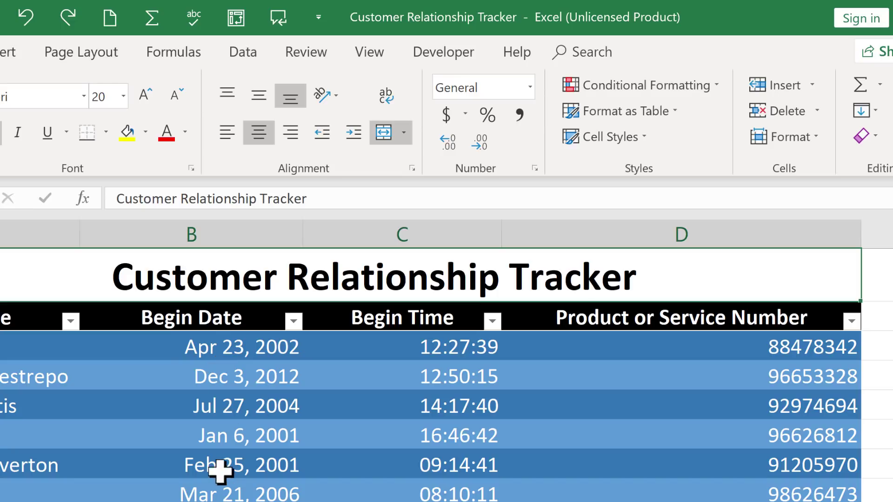
{"action": "left_click", "coordinate": [237, 231]}
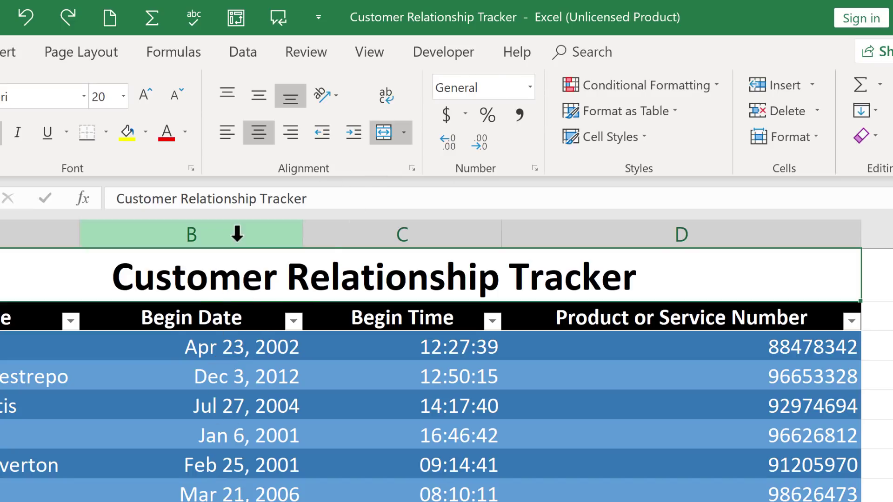
{"action": "left_click", "coordinate": [206, 296]}
{"action": "left_click", "coordinate": [191, 235]}
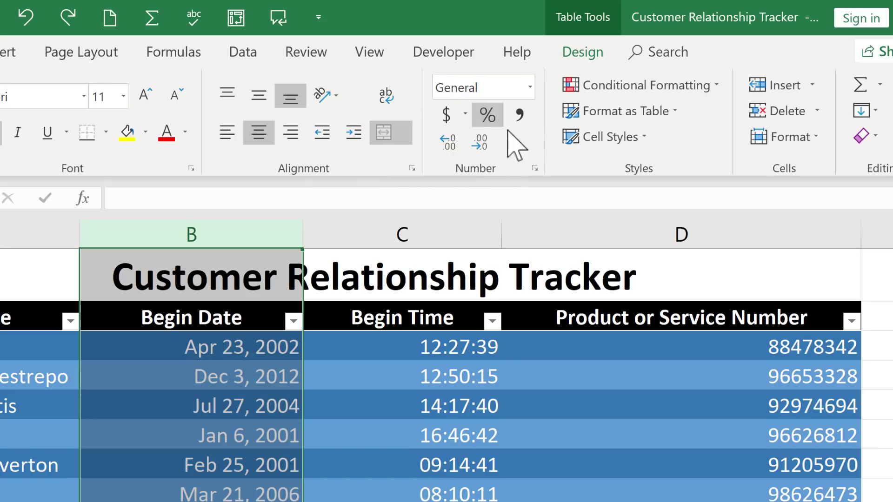
{"action": "left_click", "coordinate": [529, 88]}
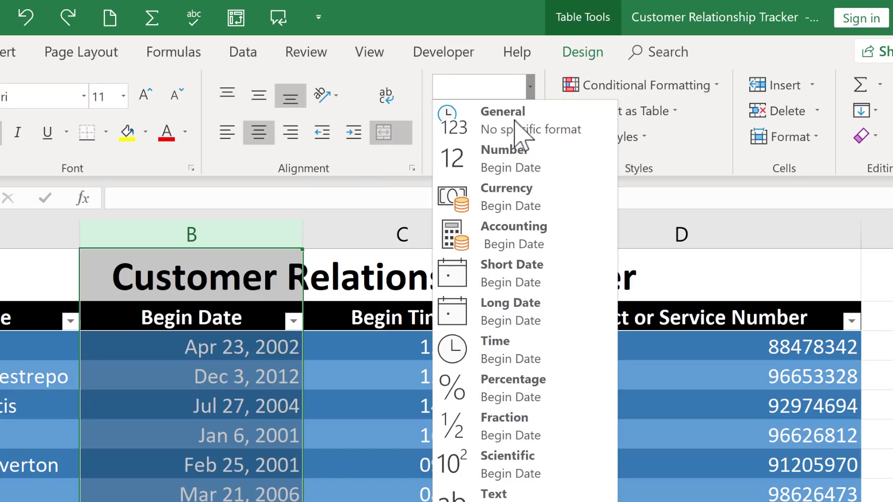
{"action": "left_click", "coordinate": [510, 163]}
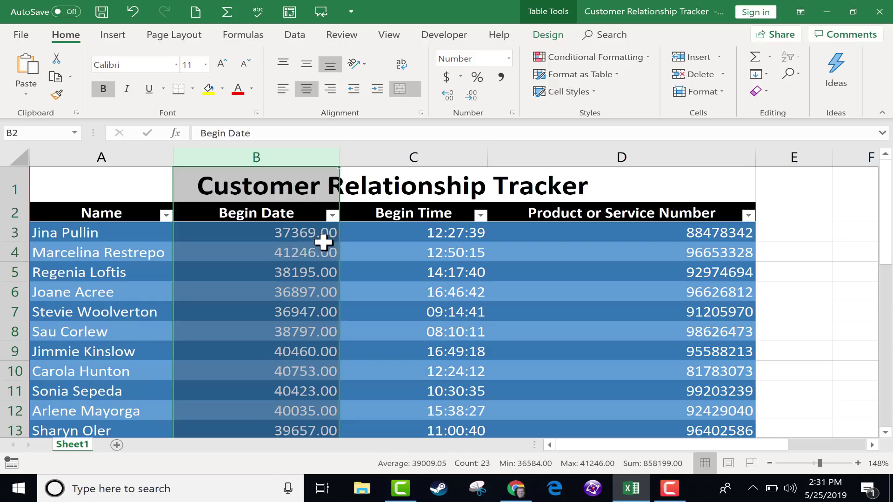
{"action": "left_click", "coordinate": [796, 233]}
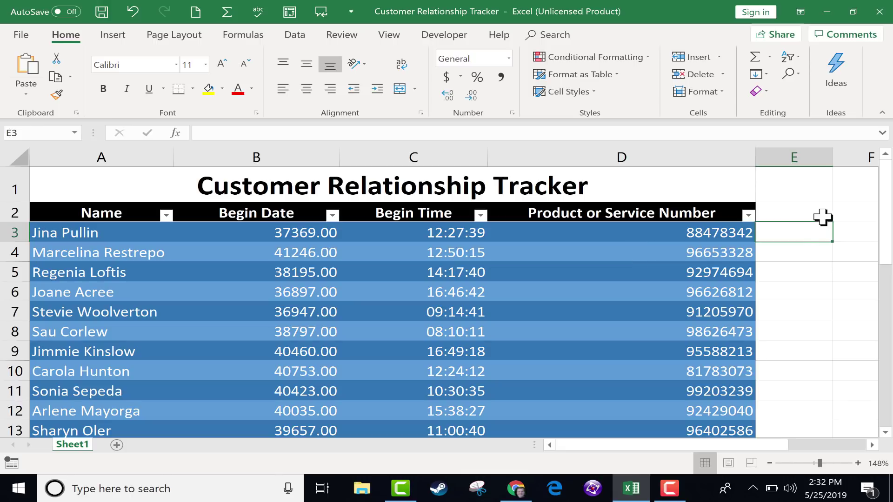
{"action": "type", "text": "1"}
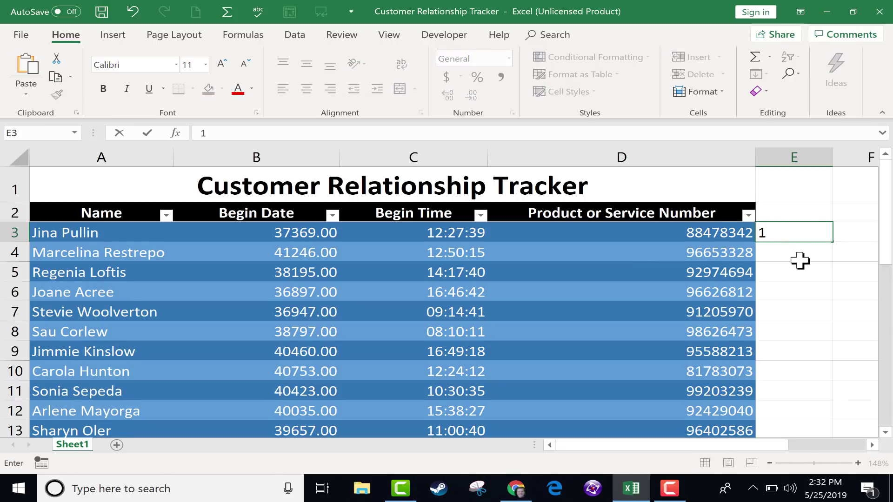
{"action": "key", "text": "ctrl+Return"}
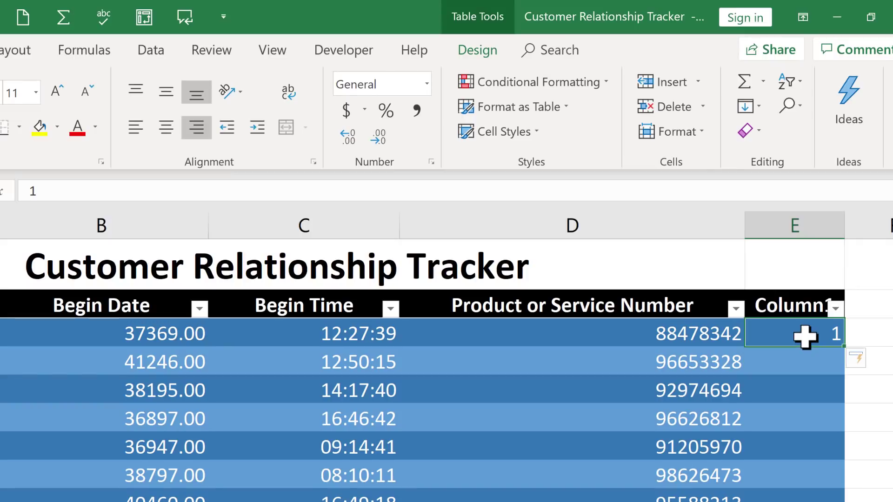
{"action": "left_click", "coordinate": [427, 84]}
{"action": "left_click", "coordinate": [413, 272]}
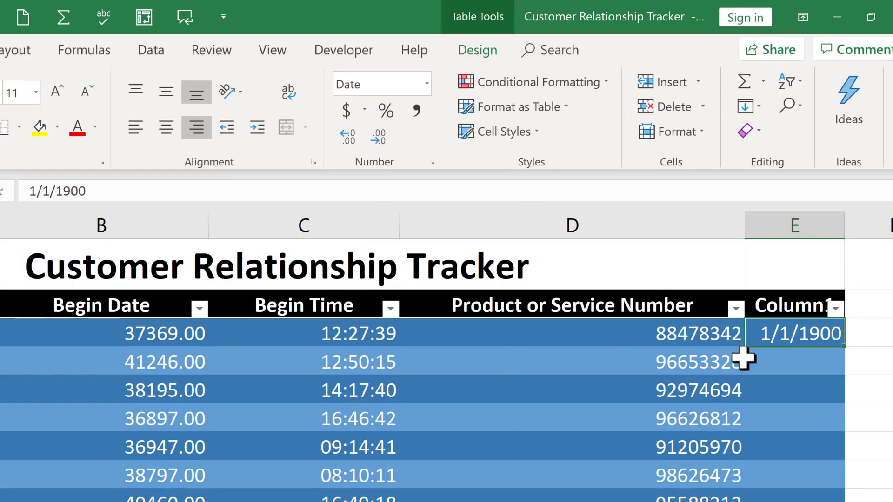
{"action": "left_click", "coordinate": [803, 363]}
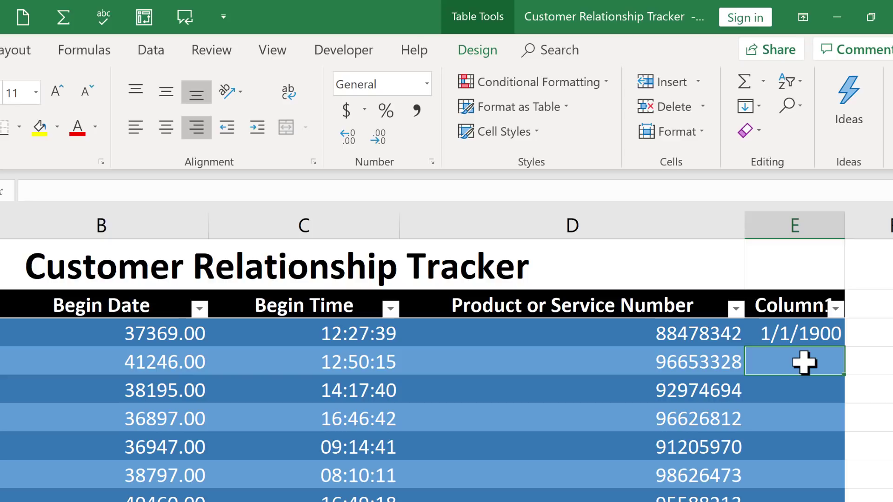
{"action": "type", "text": "55"}
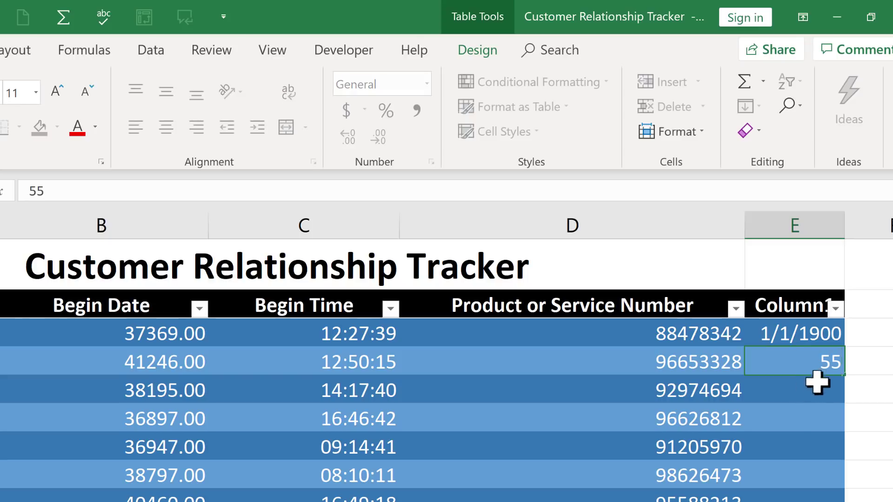
{"action": "key", "text": "ctrl+Return"}
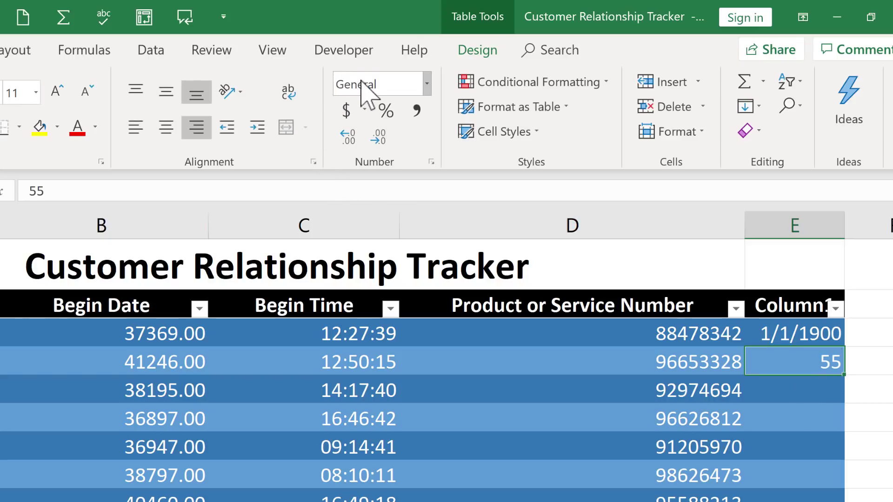
{"action": "left_click", "coordinate": [426, 85]}
{"action": "left_click", "coordinate": [409, 261]}
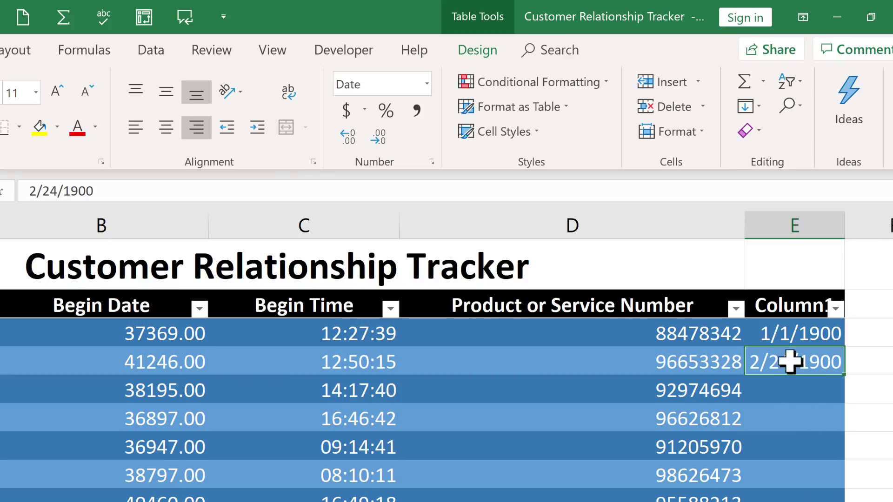
{"action": "right_click", "coordinate": [785, 225]}
{"action": "left_click", "coordinate": [844, 394]}
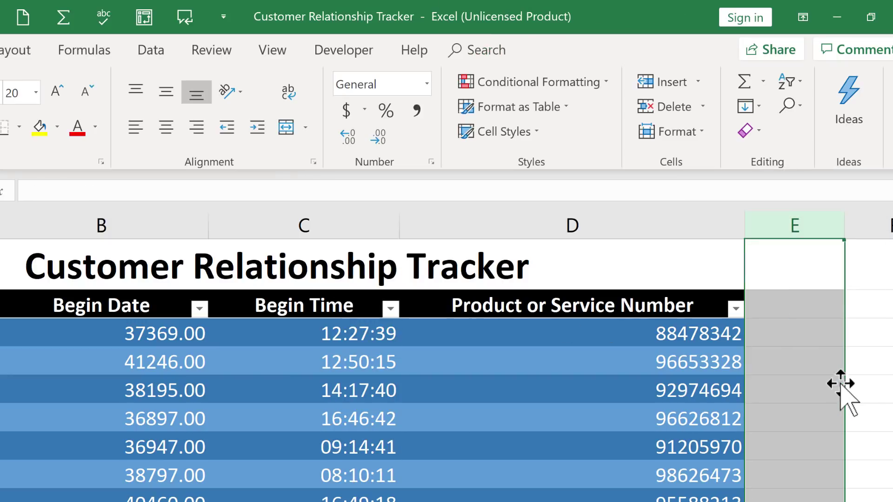
{"action": "left_click", "coordinate": [849, 398]}
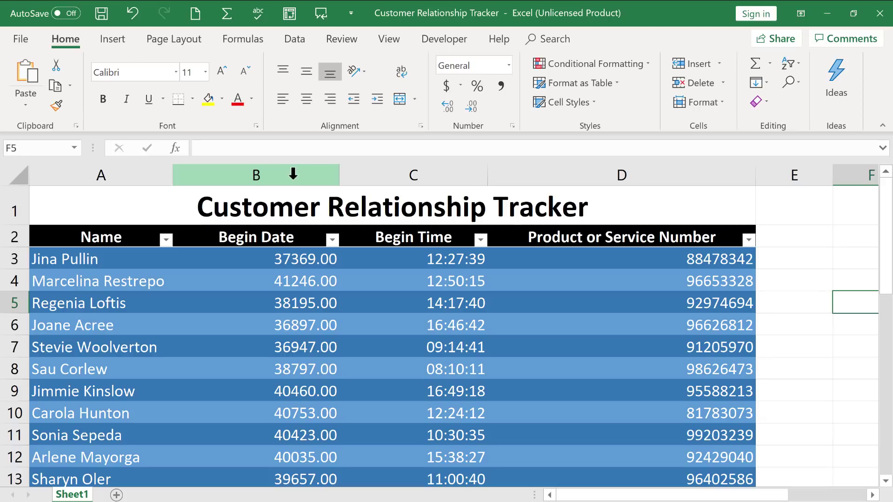
Step: Format column B as Currency, then switch it to Accounting, giving values like $ 37,369.00
{"action": "left_click", "coordinate": [293, 173]}
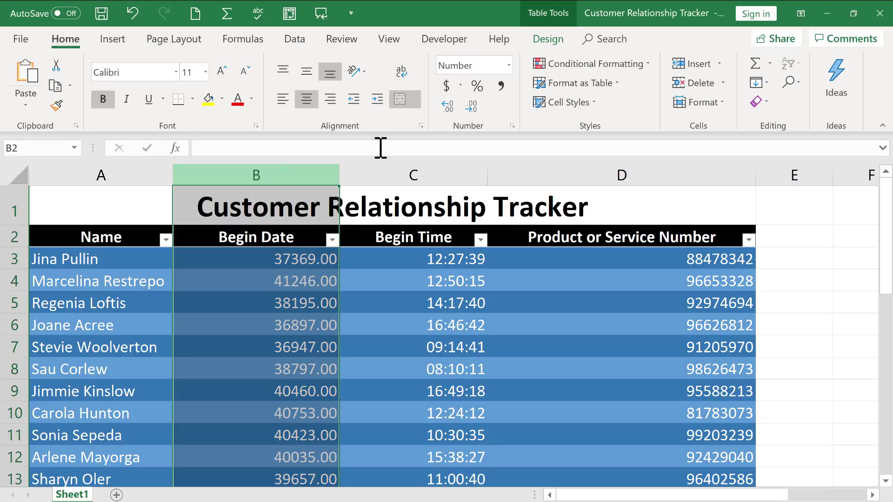
{"action": "left_click", "coordinate": [508, 65]}
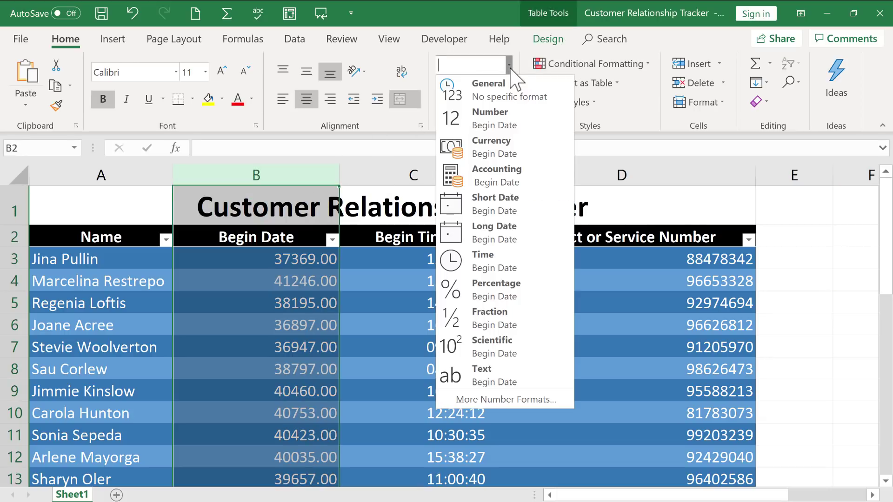
{"action": "left_click", "coordinate": [502, 156]}
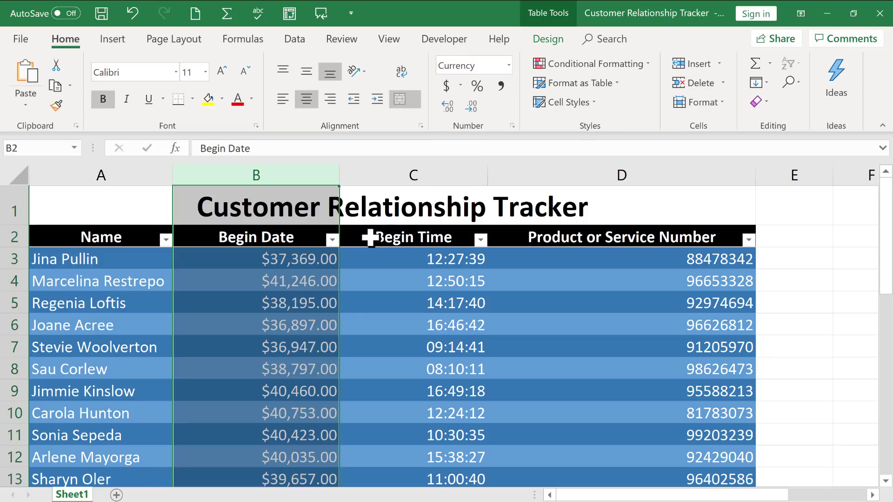
{"action": "left_click", "coordinate": [509, 65]}
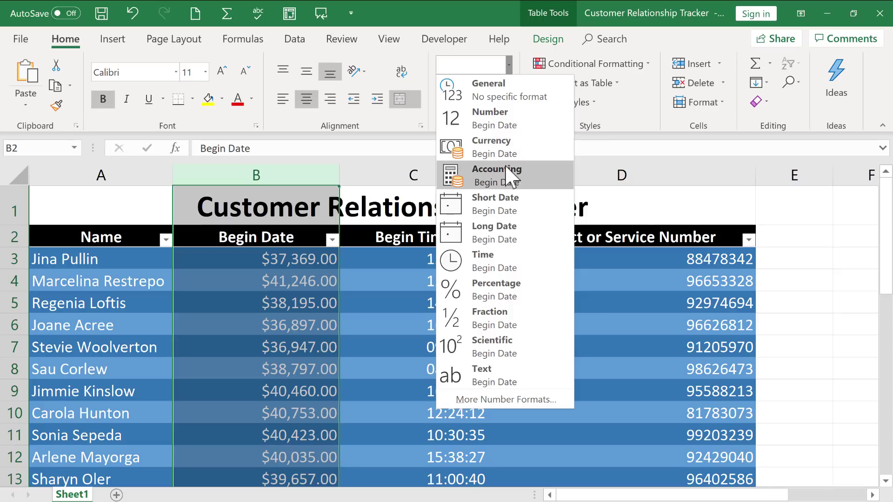
{"action": "left_click", "coordinate": [507, 179]}
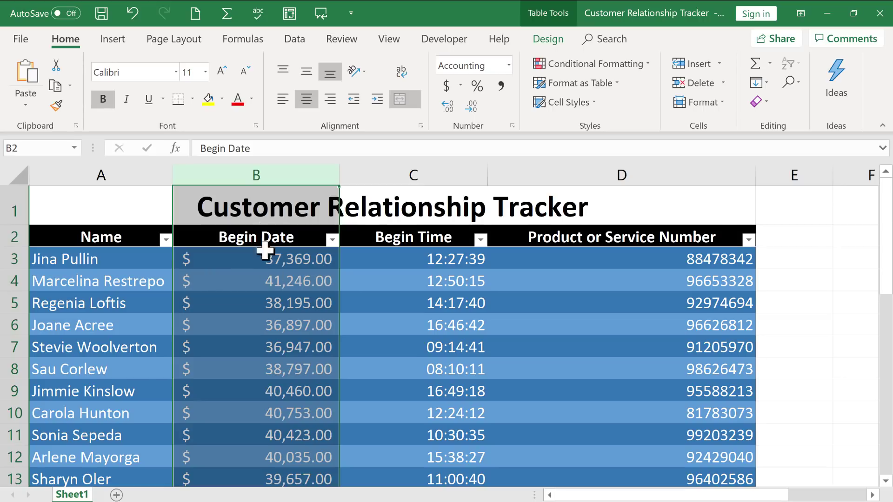
{"action": "left_click", "coordinate": [509, 65]}
{"action": "left_click", "coordinate": [505, 201]}
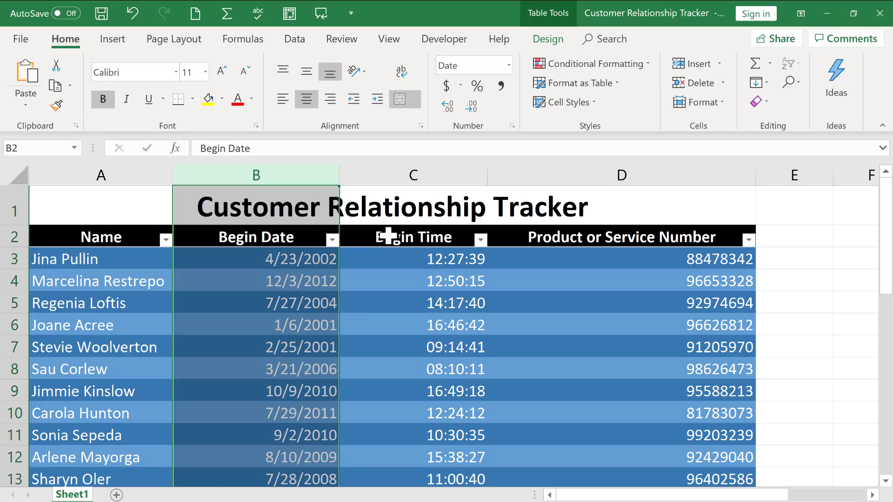
{"action": "left_click", "coordinate": [508, 66]}
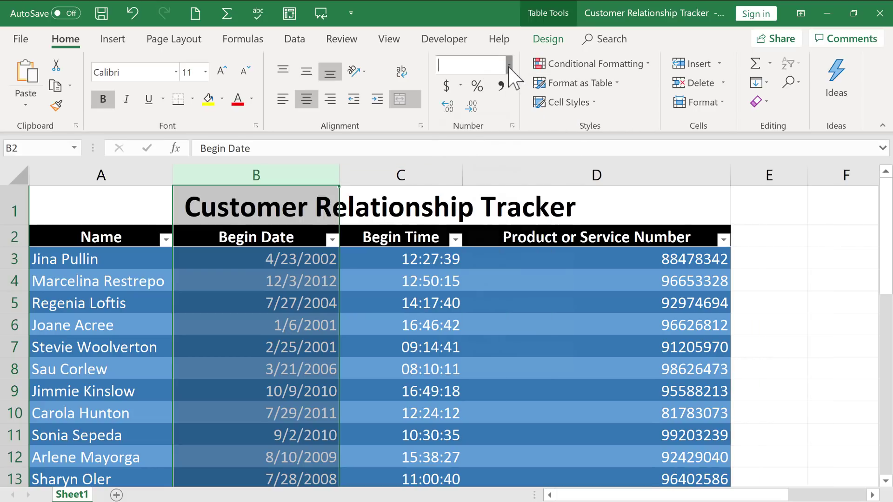
{"action": "left_click", "coordinate": [509, 68]}
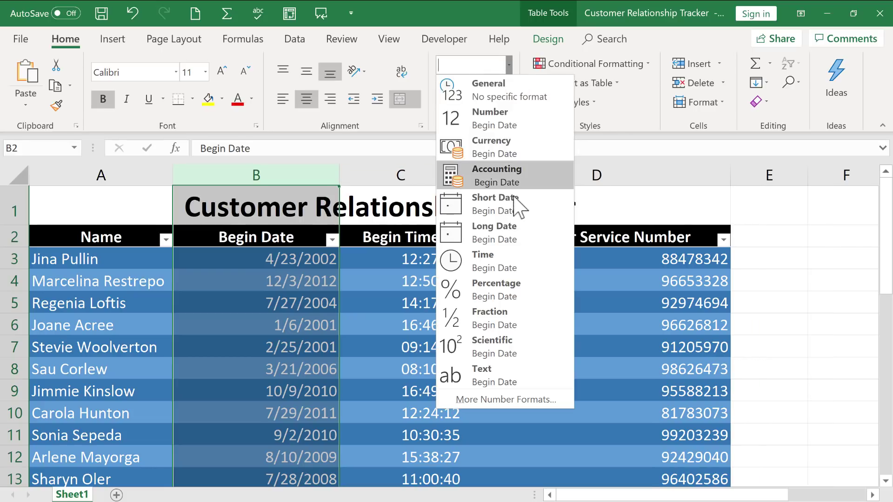
{"action": "left_click", "coordinate": [519, 228]}
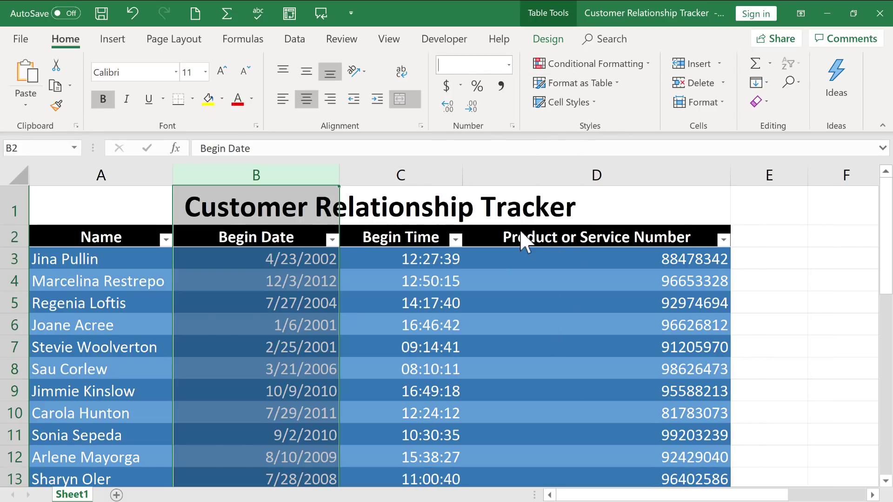
{"action": "double_click", "coordinate": [335, 175]}
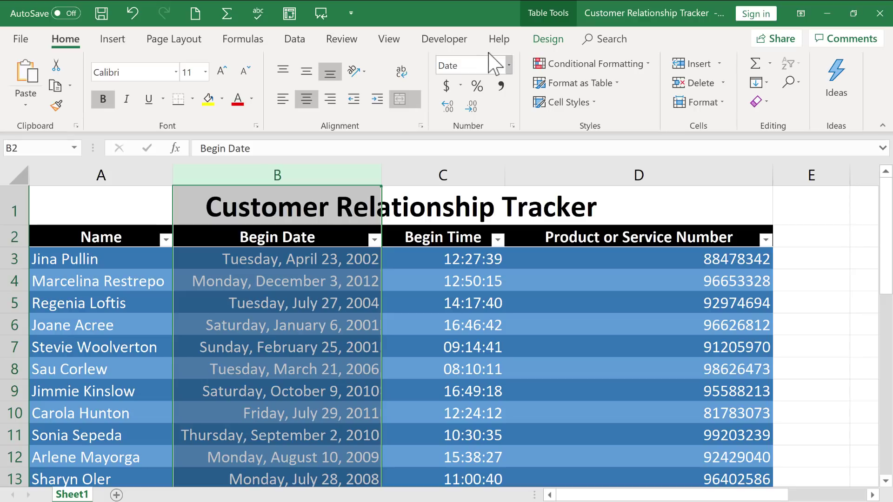
{"action": "left_click", "coordinate": [510, 66]}
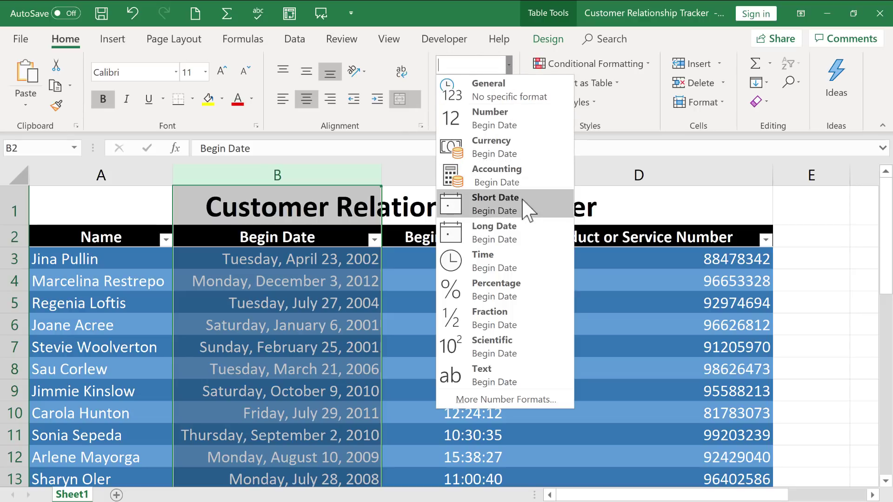
{"action": "left_click", "coordinate": [498, 260]}
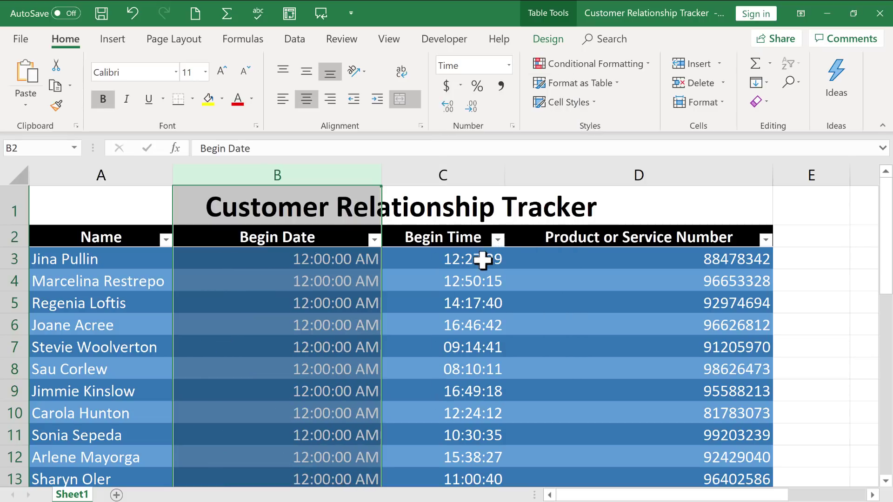
{"action": "key", "text": "ctrl+z"}
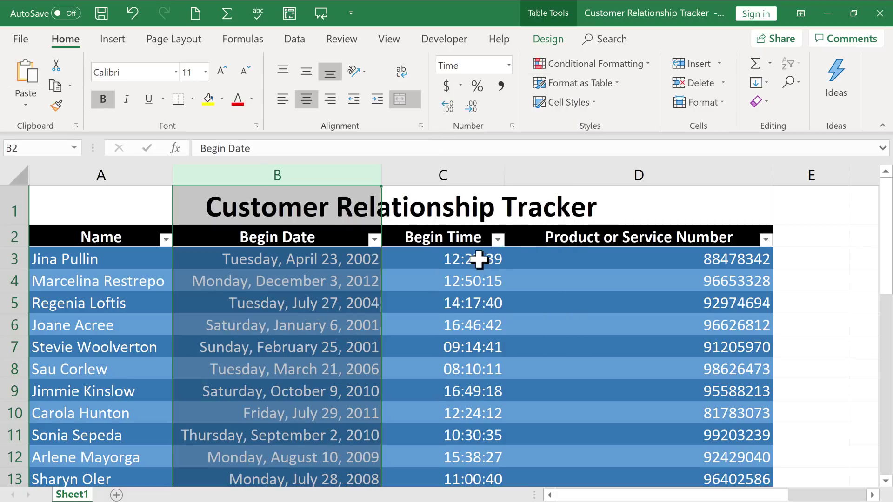
Step: Apply the Time format to column C so entries read like 12:27:39 PM and 9:14:41 AM
{"action": "left_click", "coordinate": [454, 172]}
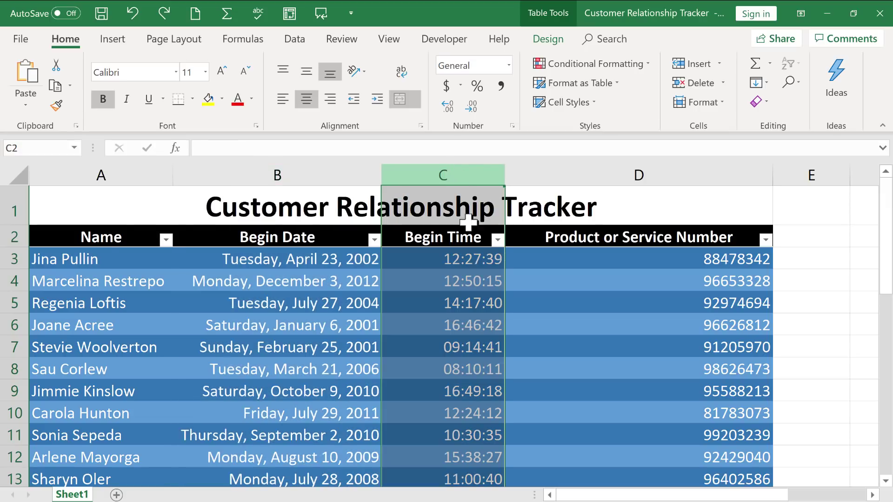
{"action": "left_click", "coordinate": [509, 65]}
{"action": "left_click", "coordinate": [484, 255]}
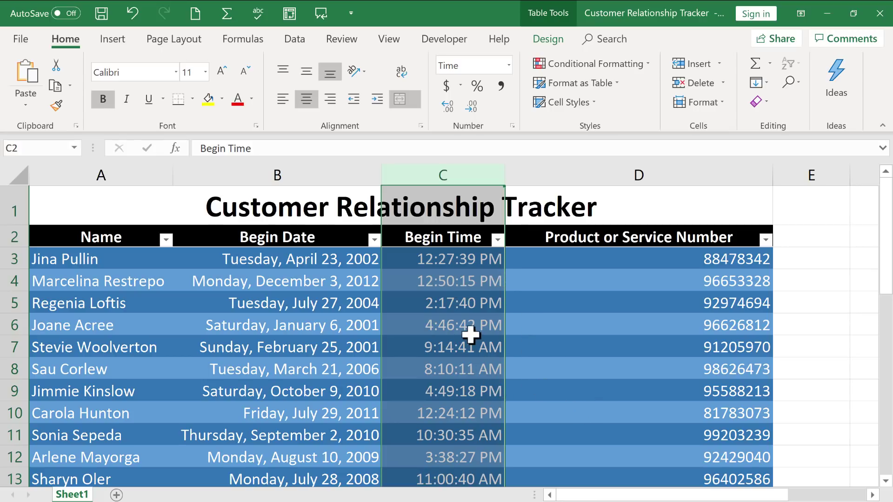
{"action": "key", "text": "alt+h"}
Step: Try Percentage and then Fraction formats on the Product or Service Number column, then undo
{"action": "key", "text": "n"}
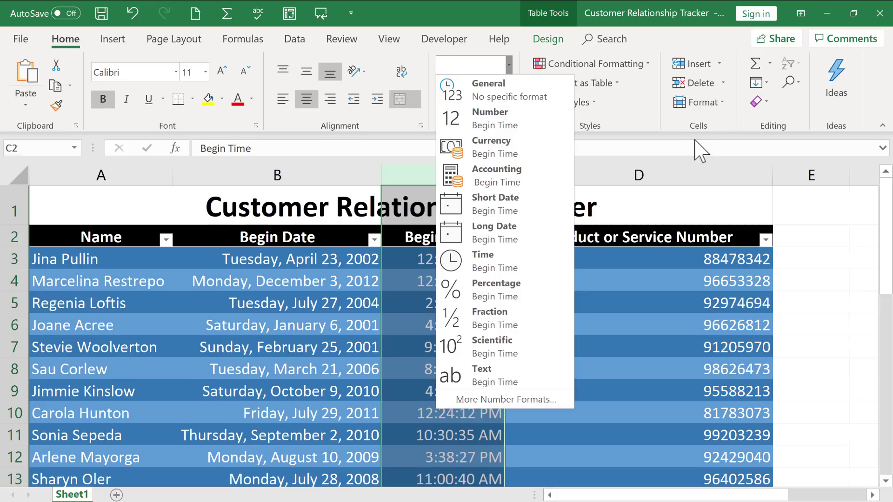
{"action": "left_click", "coordinate": [696, 173]}
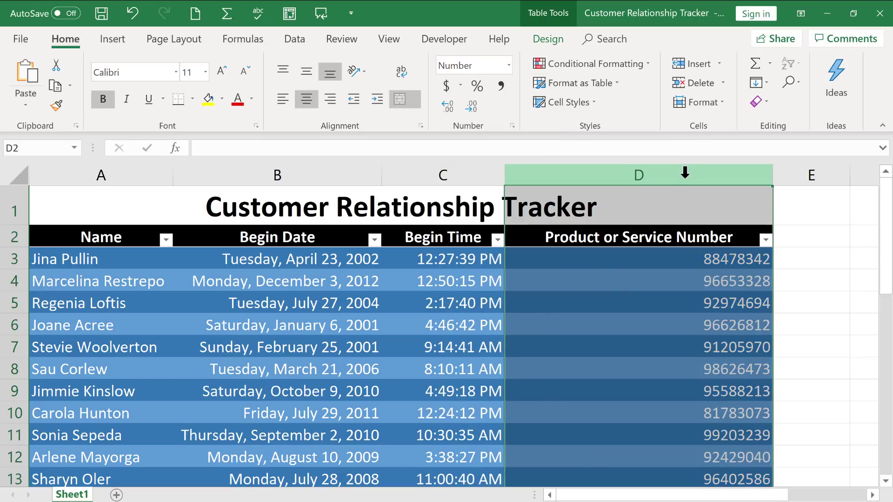
{"action": "left_click", "coordinate": [505, 65]}
{"action": "left_click", "coordinate": [509, 66]}
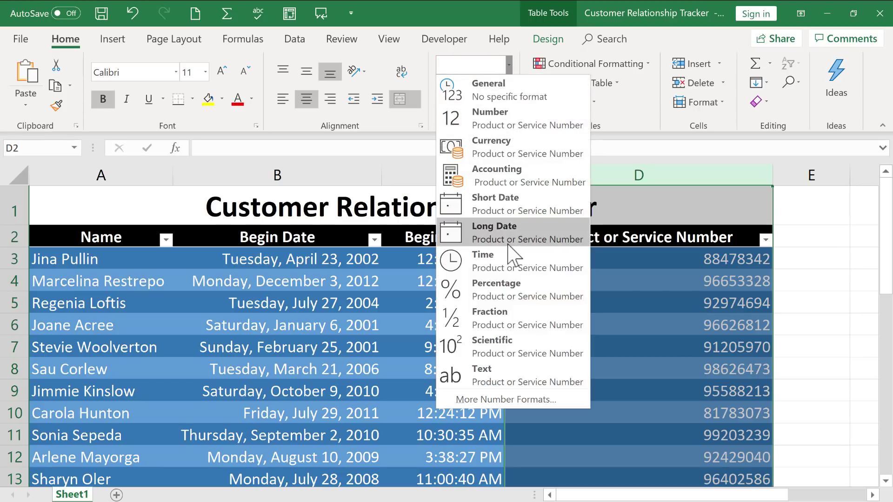
{"action": "left_click", "coordinate": [503, 284]}
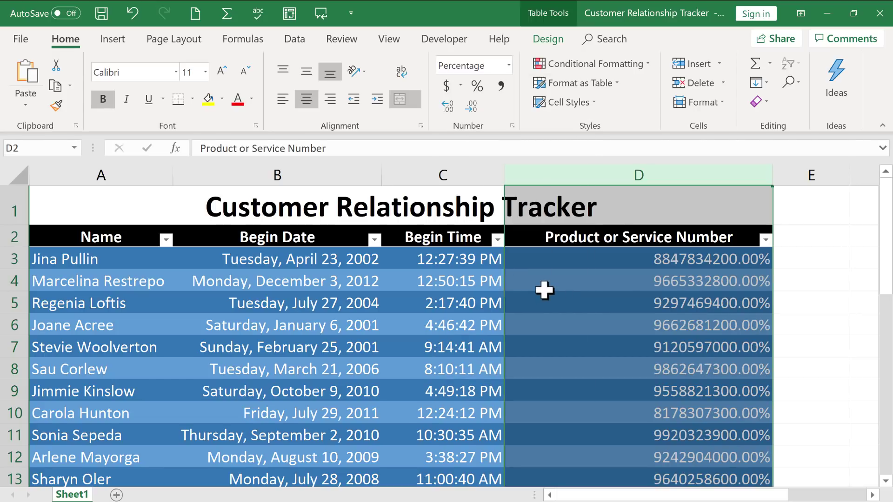
{"action": "left_click", "coordinate": [509, 66]}
{"action": "left_click", "coordinate": [526, 319]}
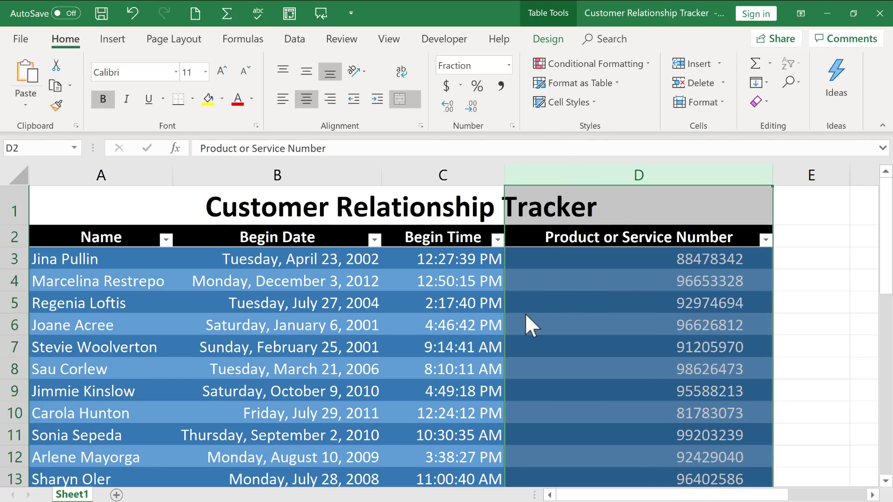
{"action": "key", "text": "ctrl+z"}
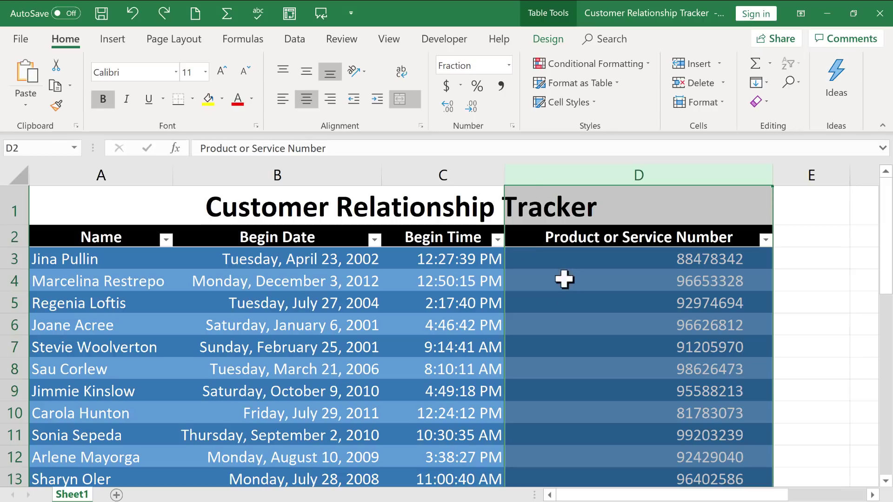
Step: Format the product numbers as Text and verify the stored value in cell D5
{"action": "left_click", "coordinate": [509, 67]}
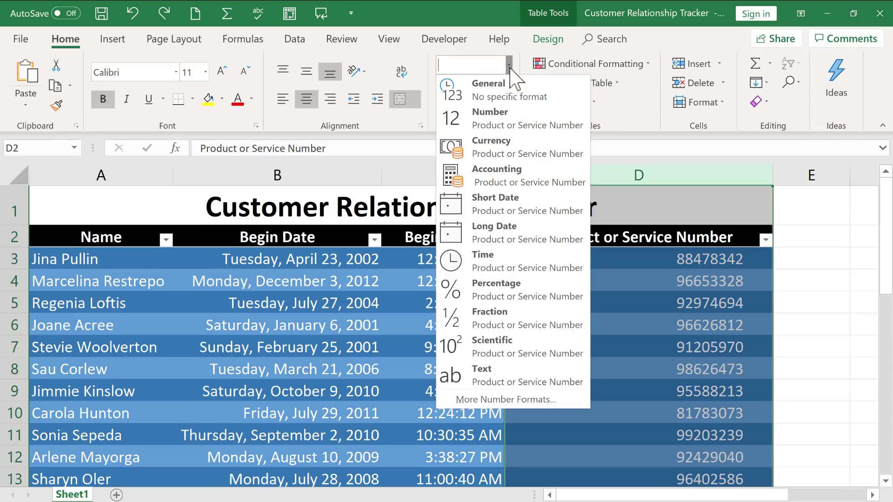
{"action": "left_click", "coordinate": [525, 372]}
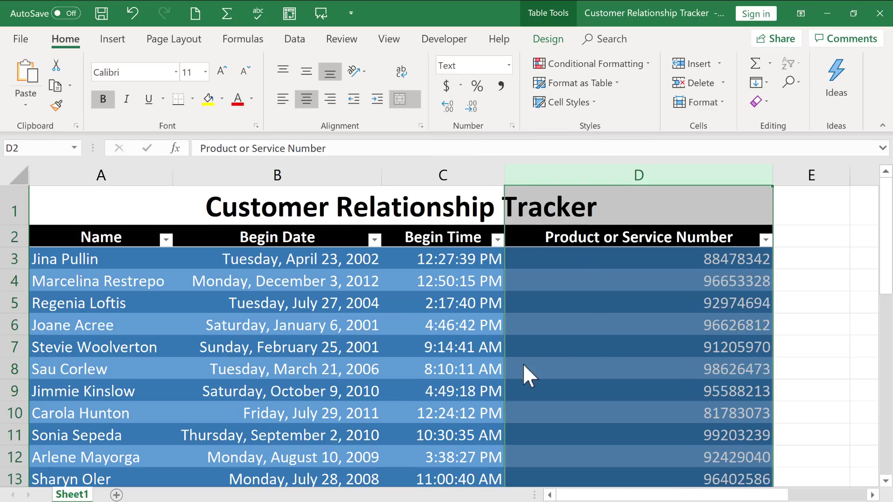
{"action": "left_click", "coordinate": [731, 306]}
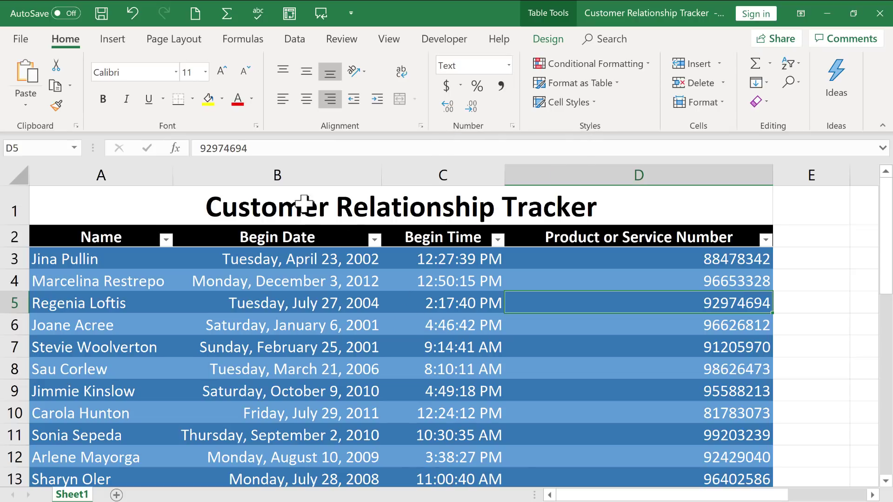
{"action": "left_click", "coordinate": [304, 176]}
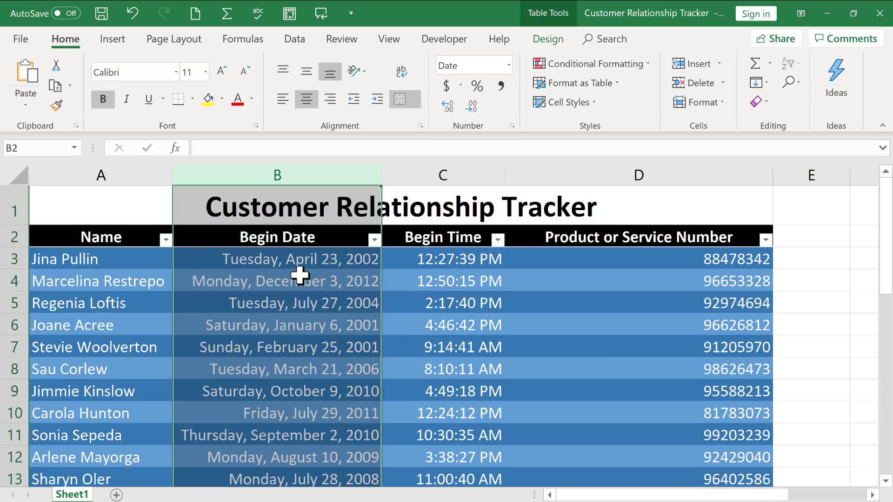
Step: Give the Begin Date column a long date format, then open Format Cells via More Number Formats
{"action": "left_click", "coordinate": [509, 66]}
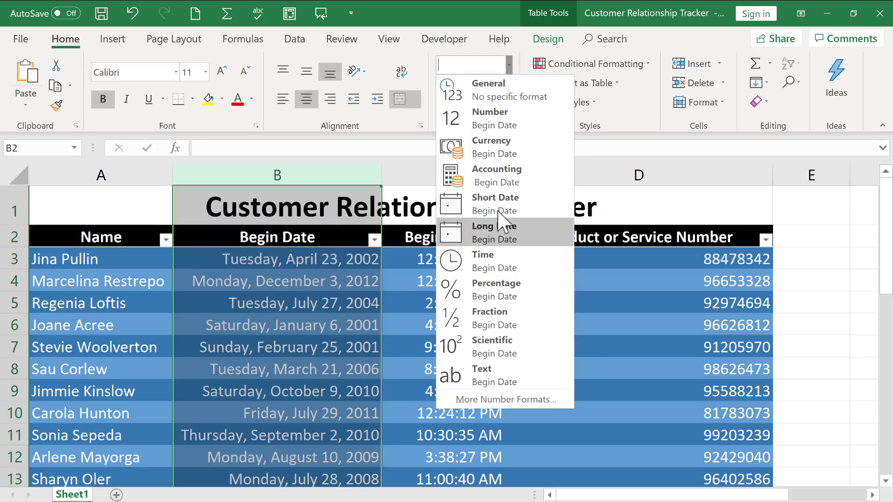
{"action": "left_click", "coordinate": [508, 204]}
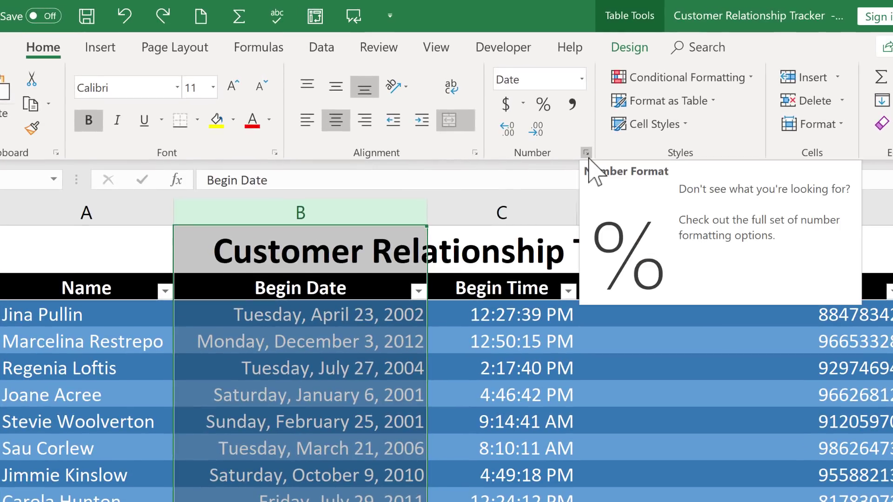
{"action": "left_click", "coordinate": [587, 156]}
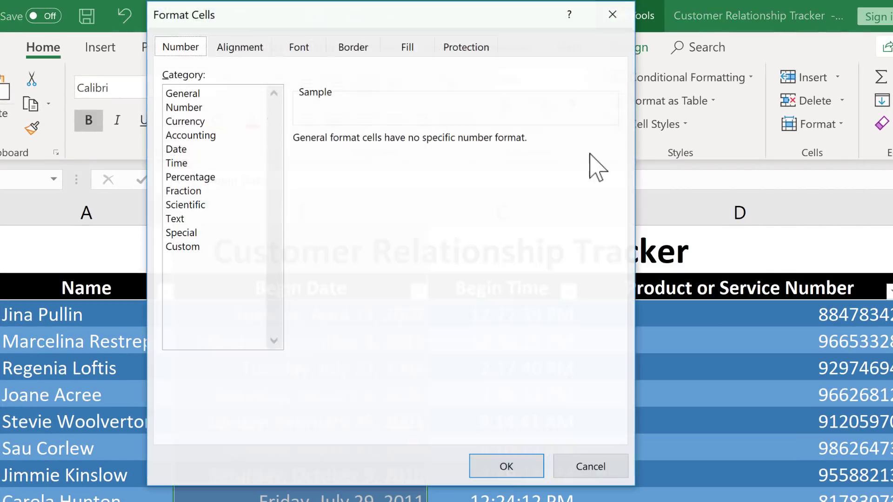
{"action": "key", "text": "Escape"}
{"action": "left_click", "coordinate": [582, 80]}
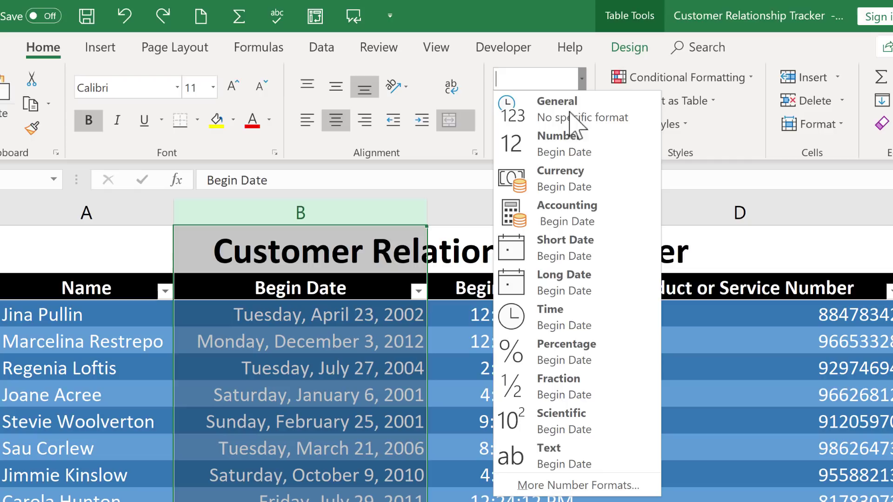
{"action": "left_click", "coordinate": [548, 485]}
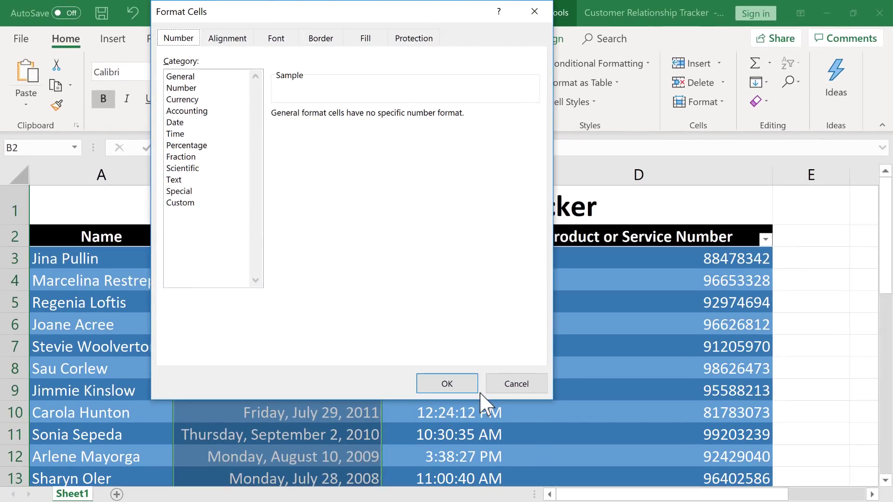
Step: Apply the 'March 14, 2012' date type to Begin Date and autofit column B to the dates
{"action": "left_click_drag", "start_coordinate": [355, 22], "coordinate": [613, 84]}
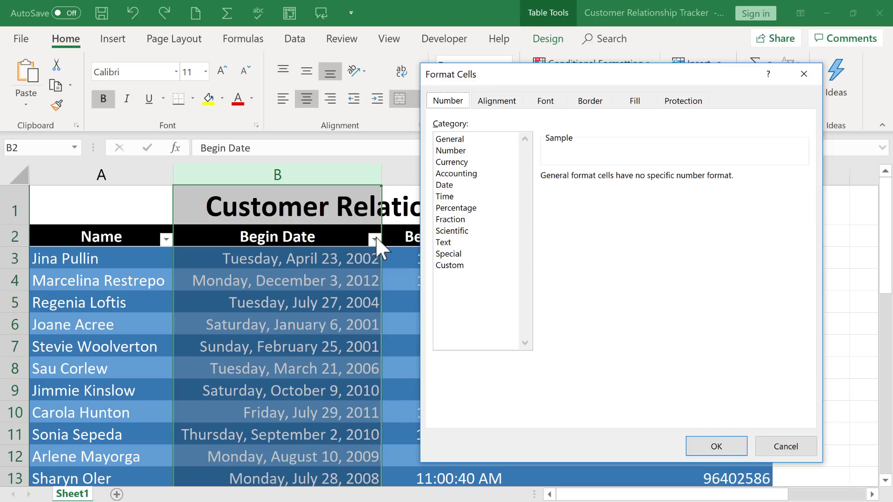
{"action": "left_click", "coordinate": [444, 185]}
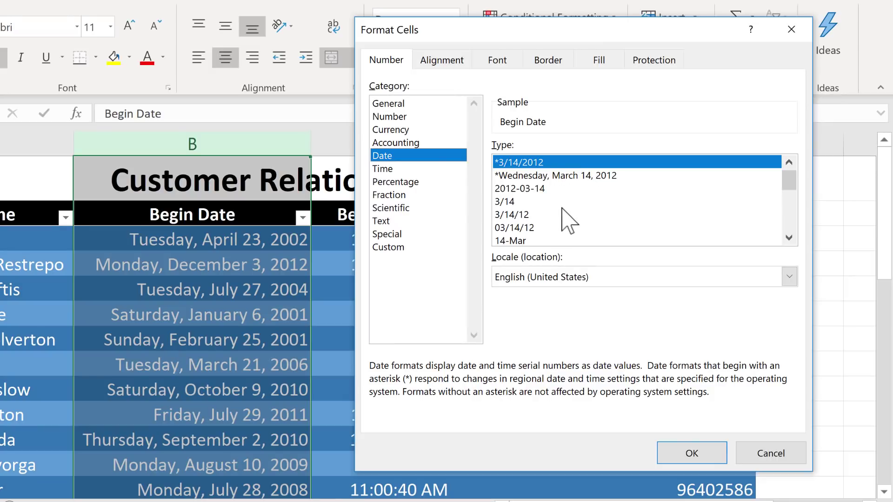
{"action": "left_click_drag", "start_coordinate": [789, 181], "coordinate": [791, 217]}
{"action": "left_click", "coordinate": [786, 195]}
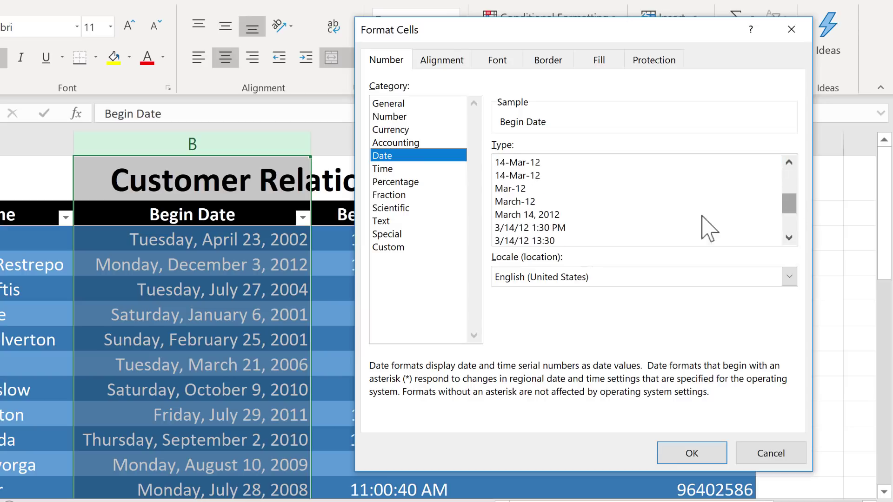
{"action": "left_click", "coordinate": [548, 216]}
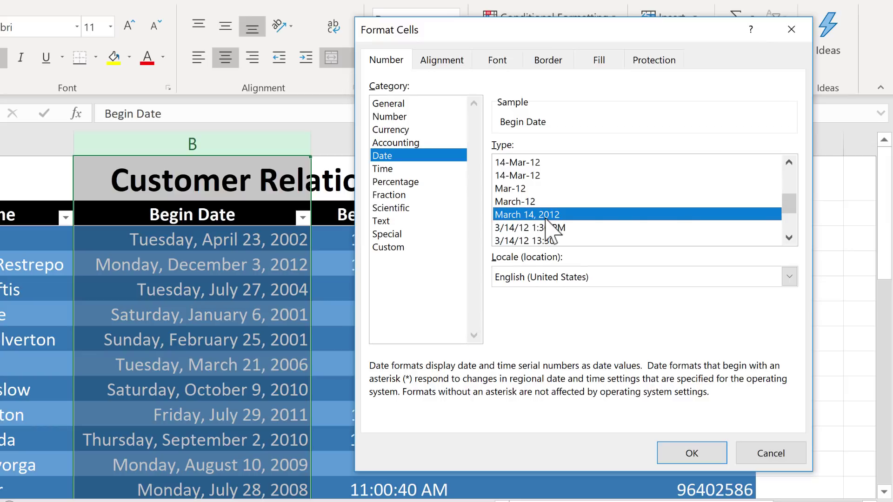
{"action": "double_click", "coordinate": [545, 217]}
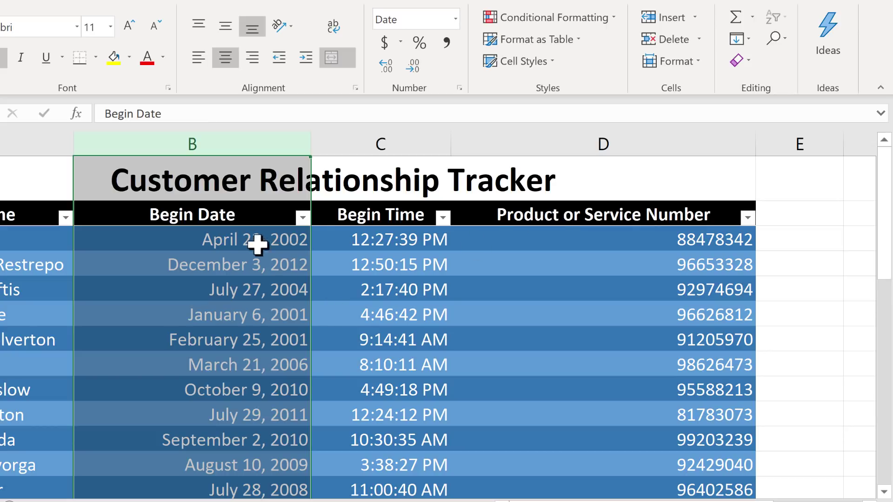
{"action": "left_click", "coordinate": [309, 140]}
{"action": "double_click", "coordinate": [310, 140]}
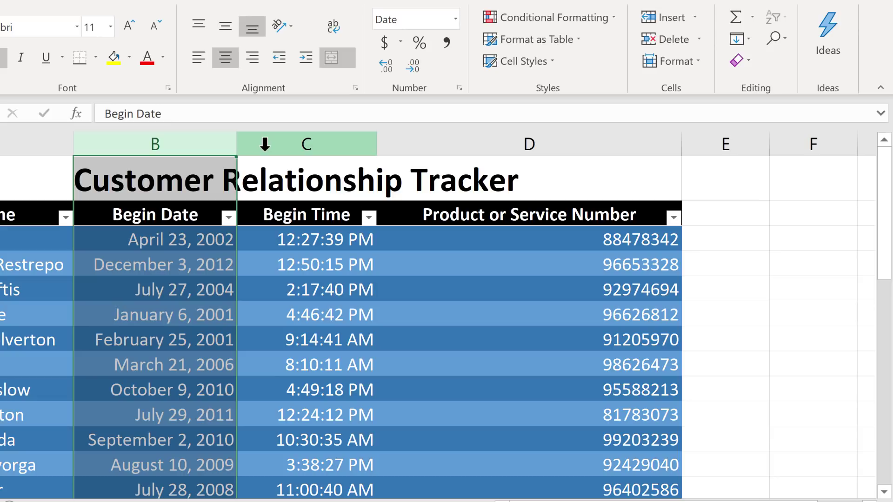
Step: Give column C the 37:30:55 time type, showing 24-hour times like 14:17:40
{"action": "left_click", "coordinate": [331, 144]}
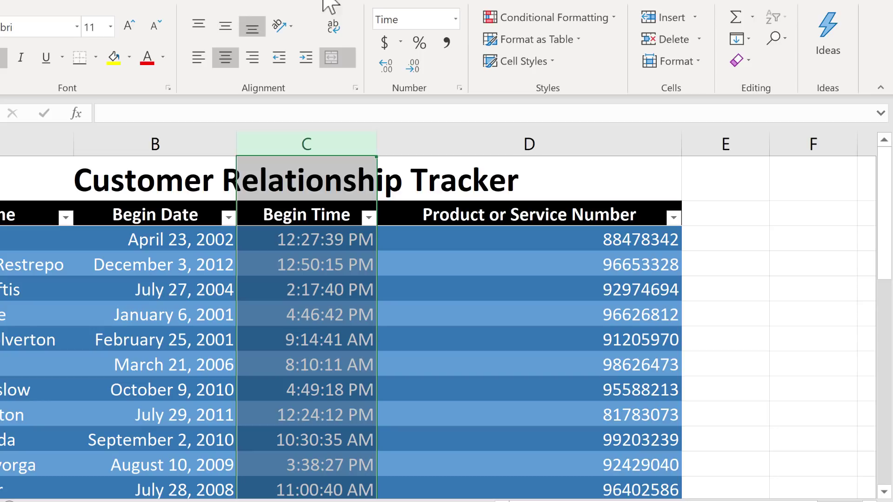
{"action": "left_click", "coordinate": [455, 19]}
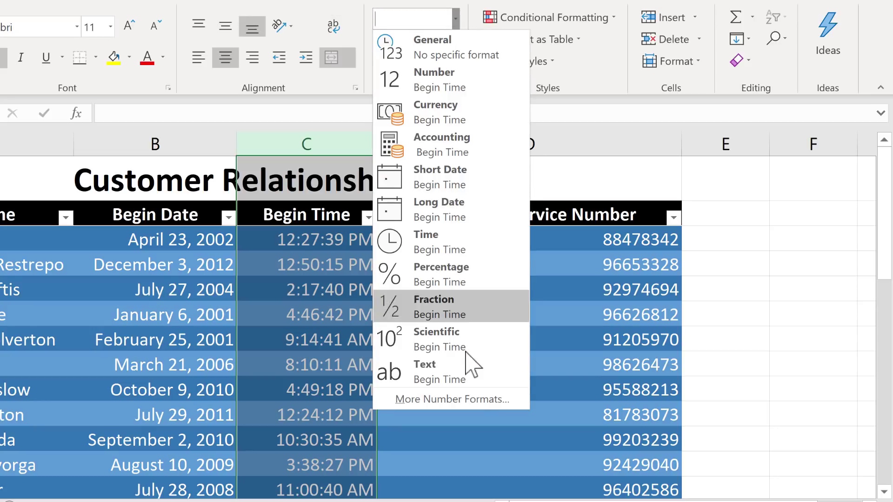
{"action": "left_click", "coordinate": [477, 402]}
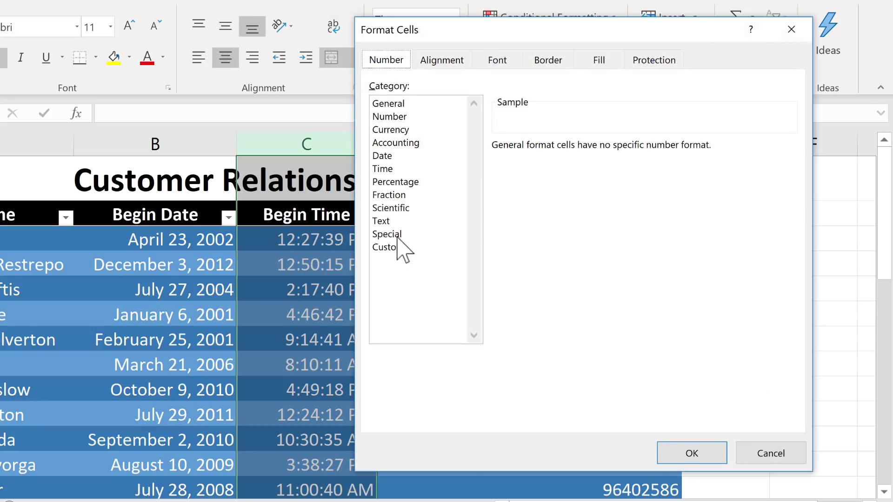
{"action": "left_click", "coordinate": [375, 169]}
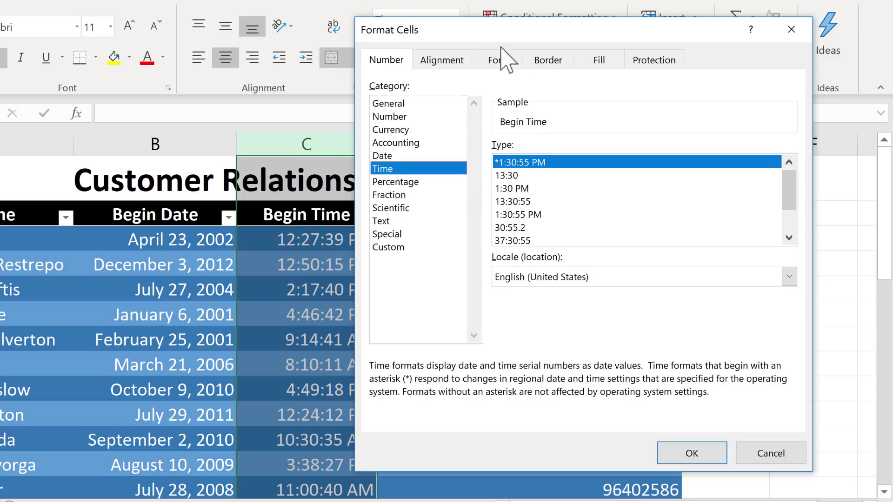
{"action": "left_click_drag", "start_coordinate": [470, 21], "coordinate": [518, 62]}
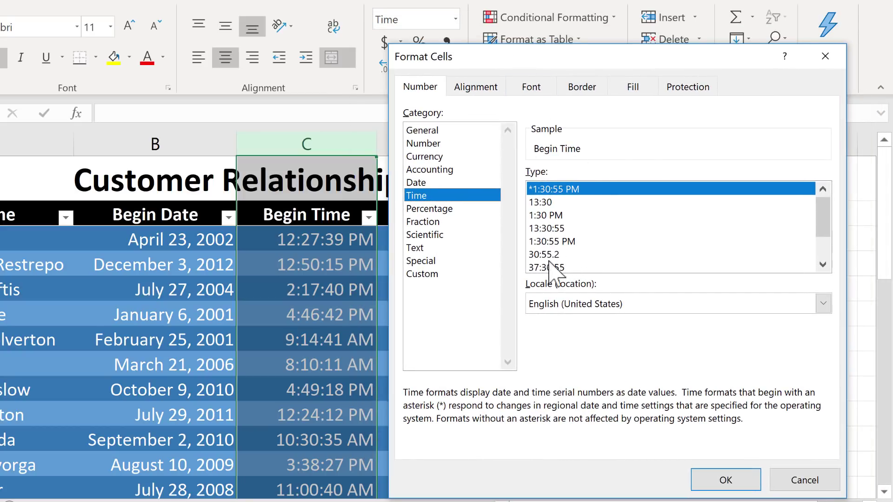
{"action": "left_click_drag", "start_coordinate": [823, 225], "coordinate": [831, 267]}
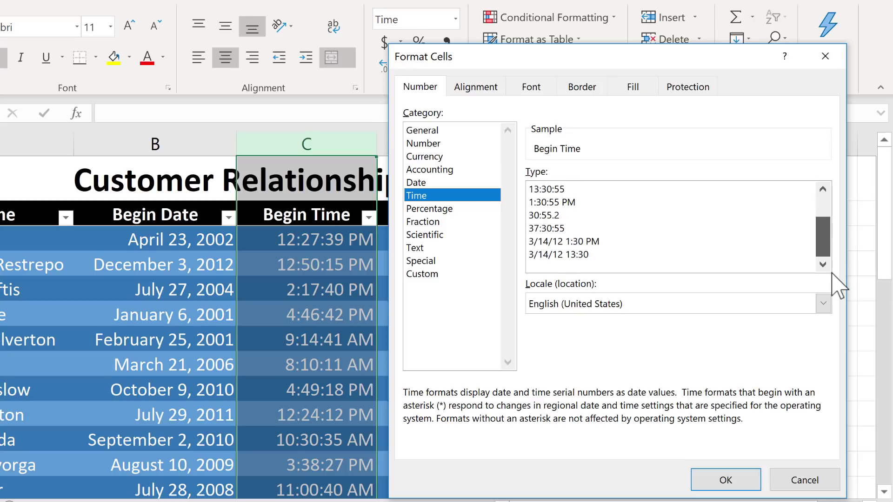
{"action": "scroll", "coordinate": [634, 185], "scroll_direction": "up", "scroll_amount": 1}
{"action": "scroll", "coordinate": [549, 230], "scroll_direction": "down", "scroll_amount": 1}
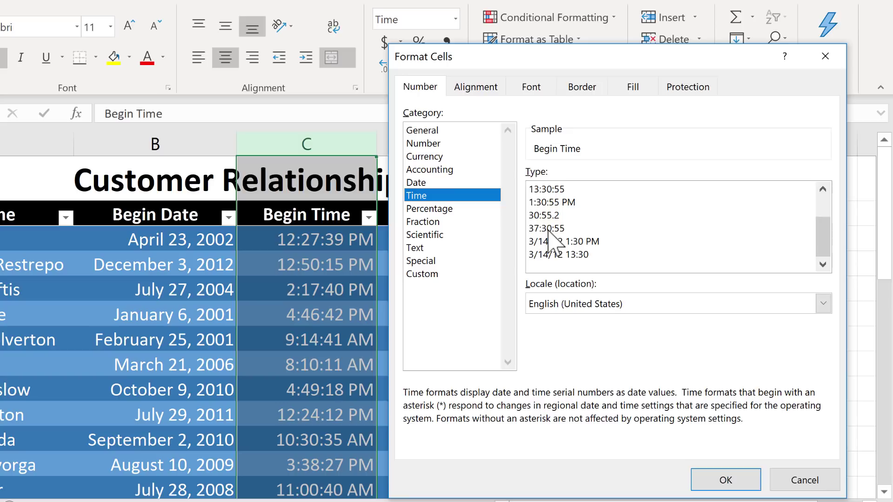
{"action": "left_click", "coordinate": [563, 229]}
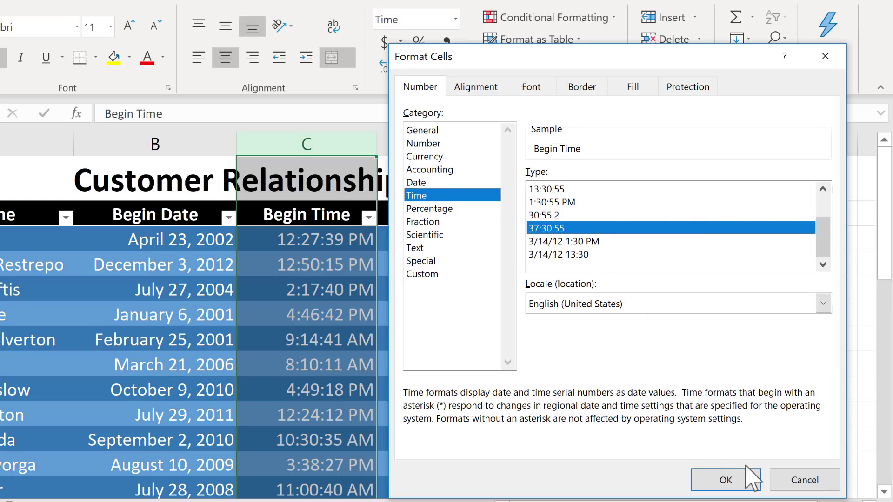
{"action": "left_click", "coordinate": [723, 480]}
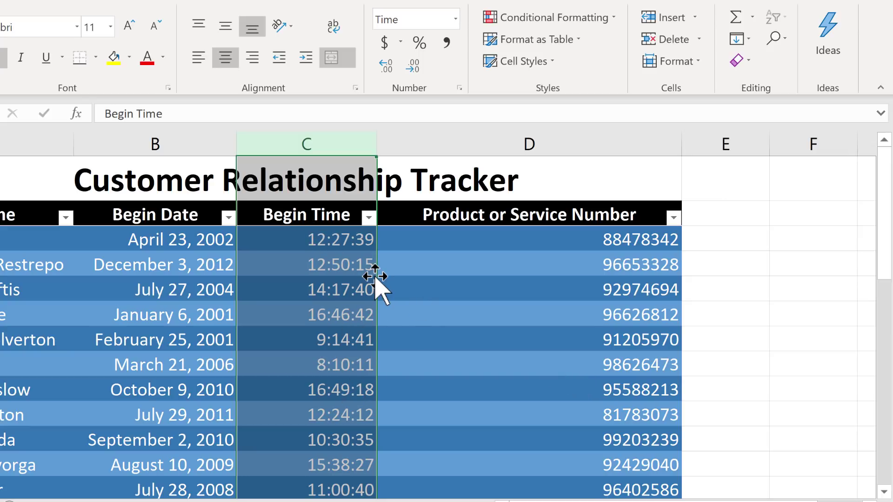
Step: Switch column C to the 13:30 time type so times show as 12:27 and 9:14
{"action": "left_click", "coordinate": [363, 316]}
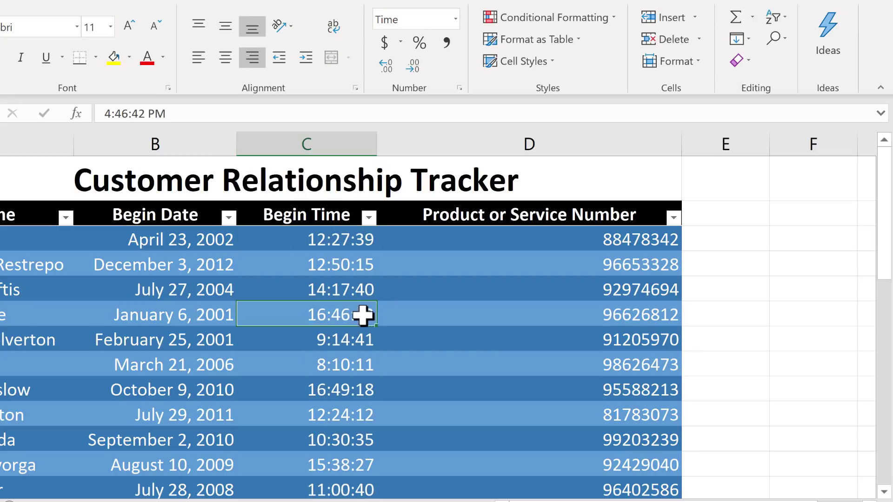
{"action": "left_click", "coordinate": [302, 143]}
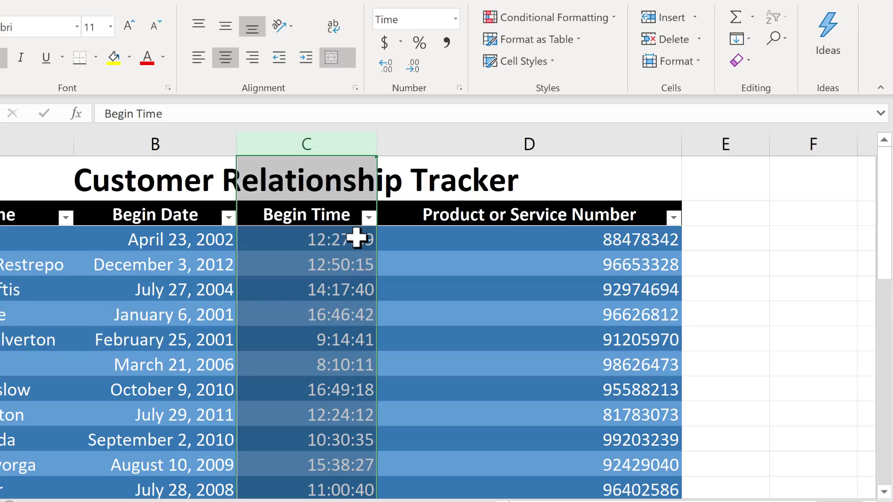
{"action": "left_click", "coordinate": [415, 18]}
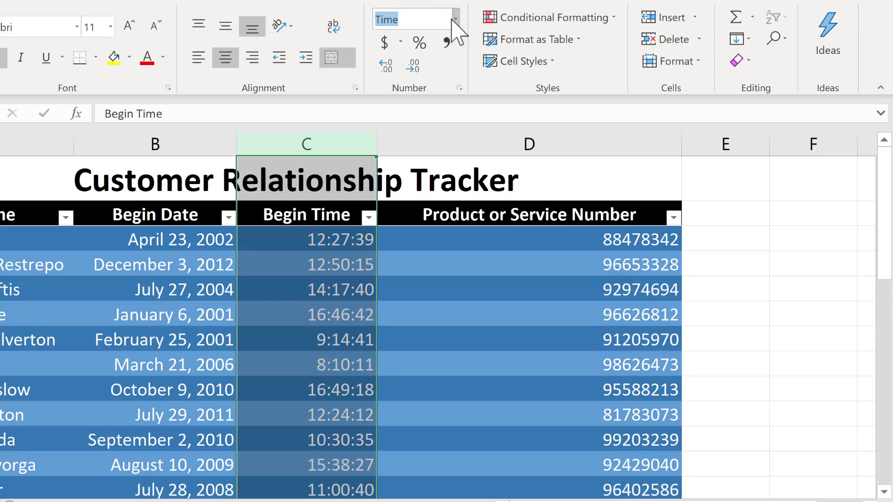
{"action": "left_click", "coordinate": [454, 19]}
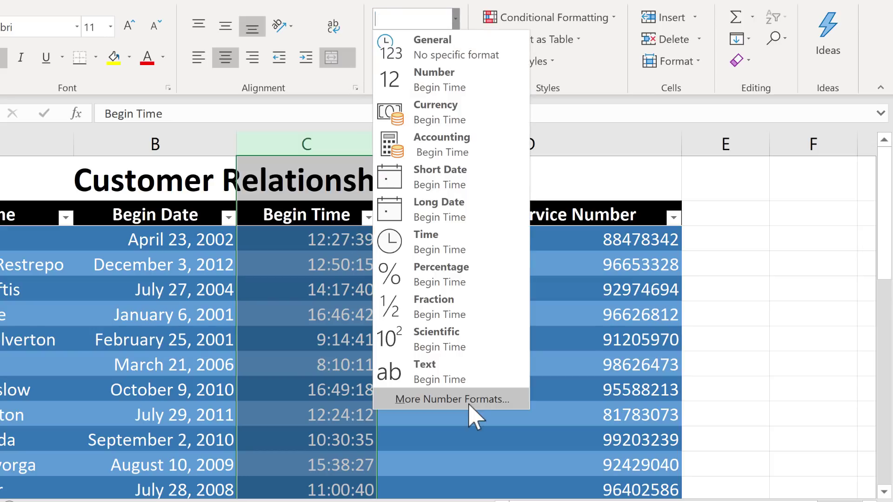
{"action": "left_click", "coordinate": [470, 402]}
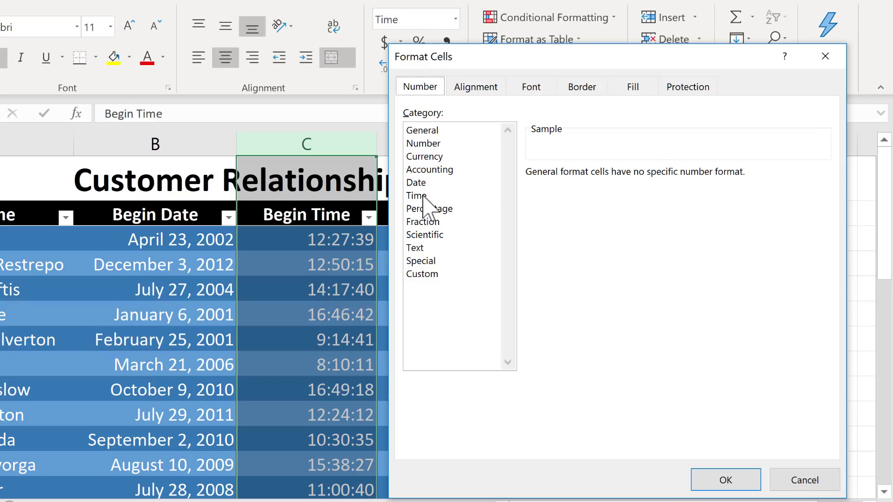
{"action": "left_click", "coordinate": [416, 196]}
{"action": "left_click", "coordinate": [552, 203]}
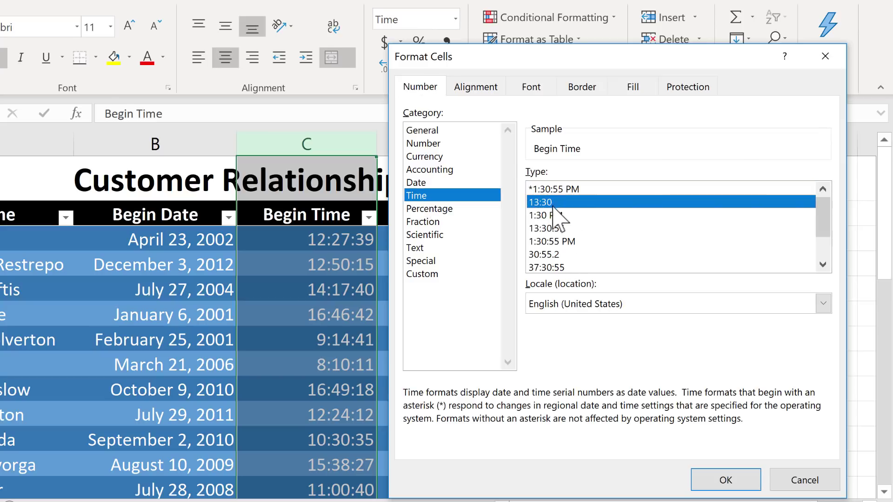
{"action": "left_click", "coordinate": [726, 480]}
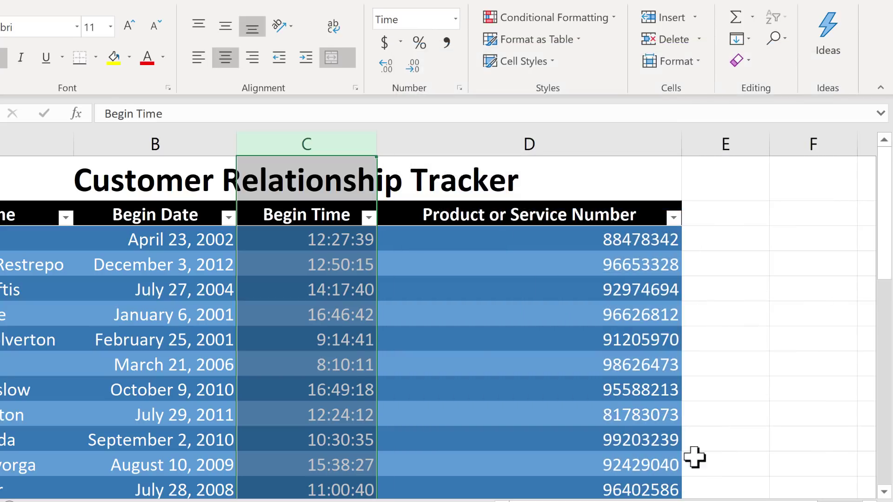
{"action": "scroll", "coordinate": [335, 279], "scroll_direction": "down", "scroll_amount": 1}
{"action": "scroll", "coordinate": [325, 278], "scroll_direction": "up", "scroll_amount": 1}
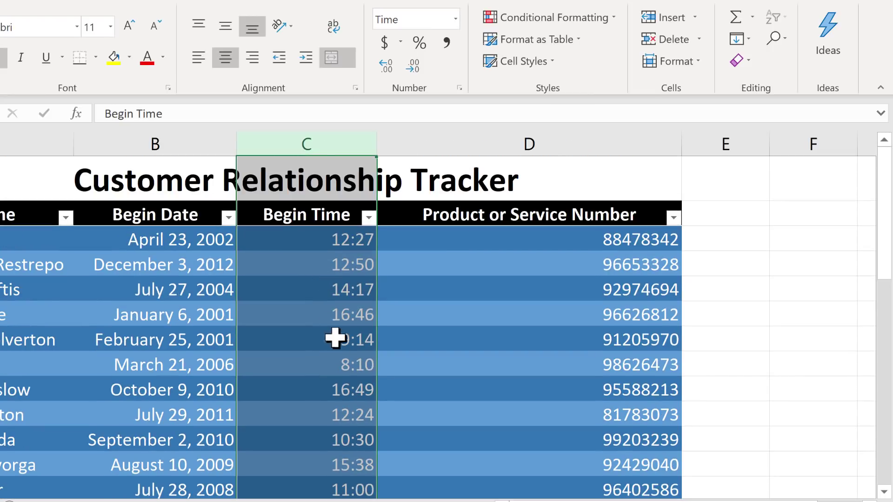
{"action": "scroll", "coordinate": [340, 370], "scroll_direction": "down", "scroll_amount": 3}
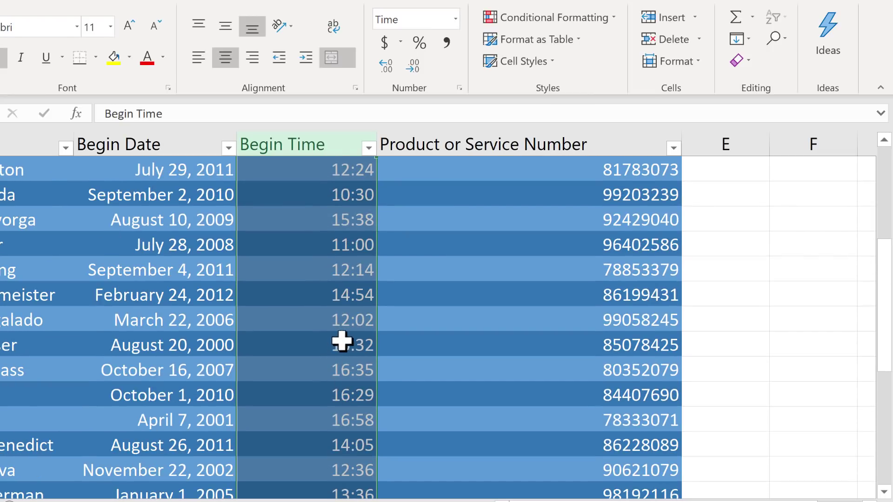
{"action": "scroll", "coordinate": [359, 354], "scroll_direction": "up", "scroll_amount": 3}
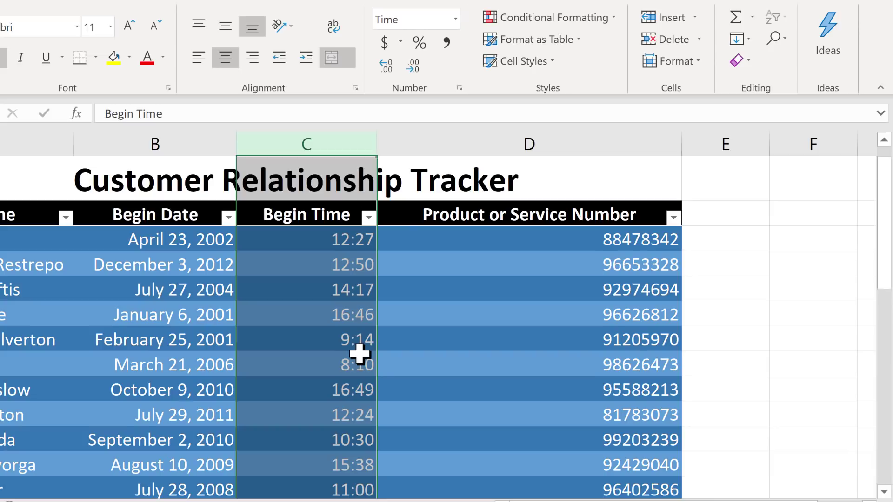
{"action": "left_click", "coordinate": [455, 19]}
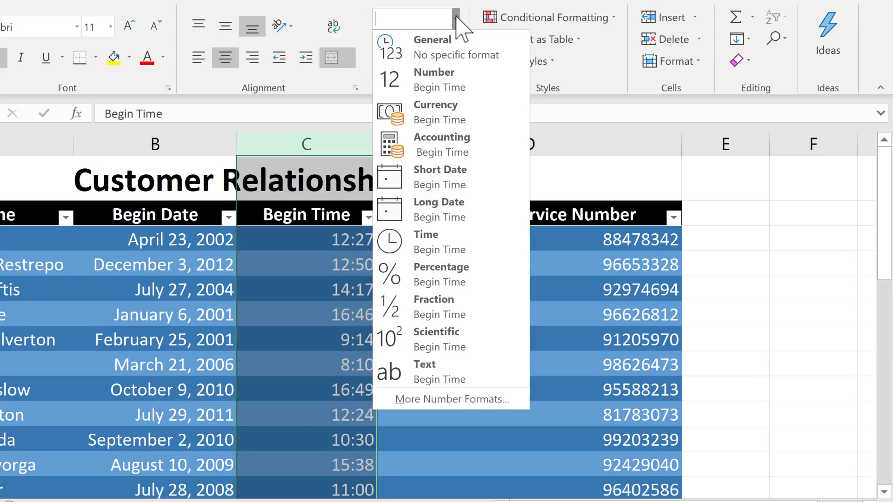
{"action": "left_click", "coordinate": [481, 403]}
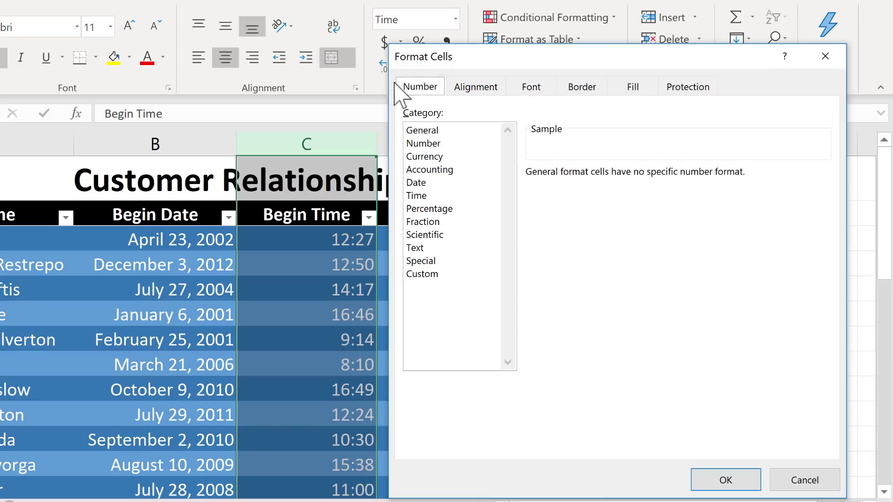
{"action": "left_click", "coordinate": [423, 196]}
{"action": "left_click", "coordinate": [429, 210]}
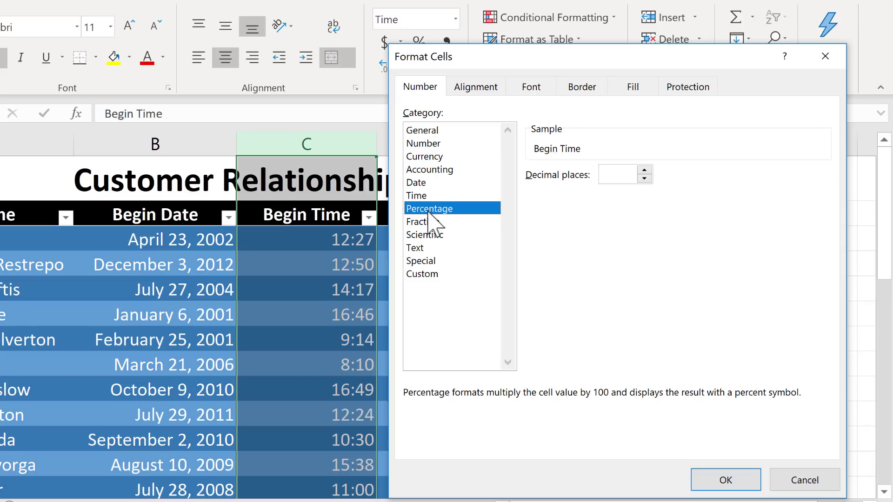
{"action": "left_click", "coordinate": [423, 261]}
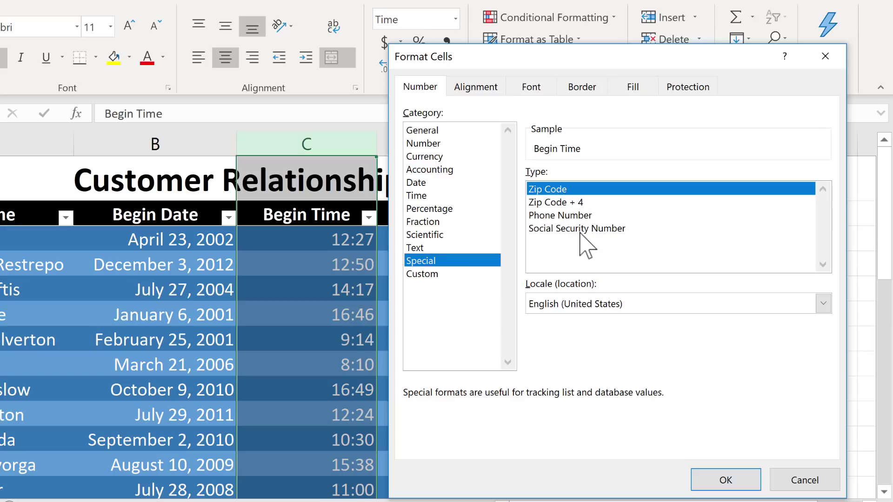
{"action": "left_click", "coordinate": [568, 215]}
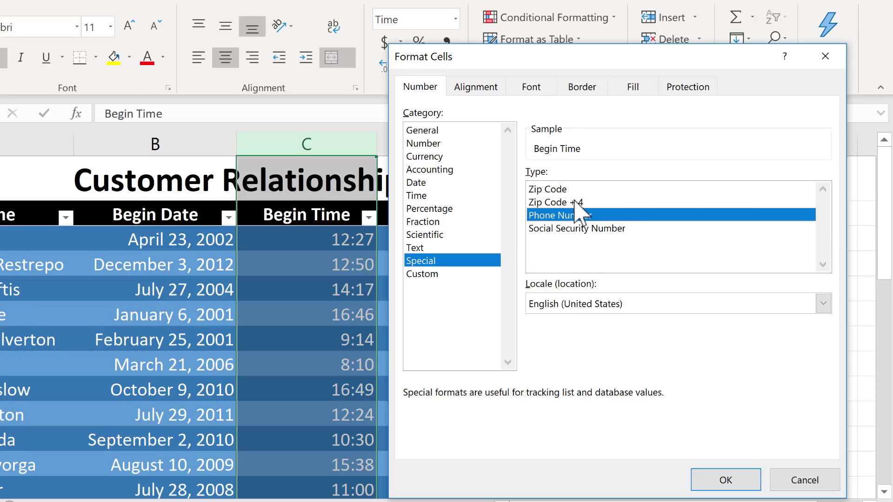
{"action": "left_click", "coordinate": [423, 275]}
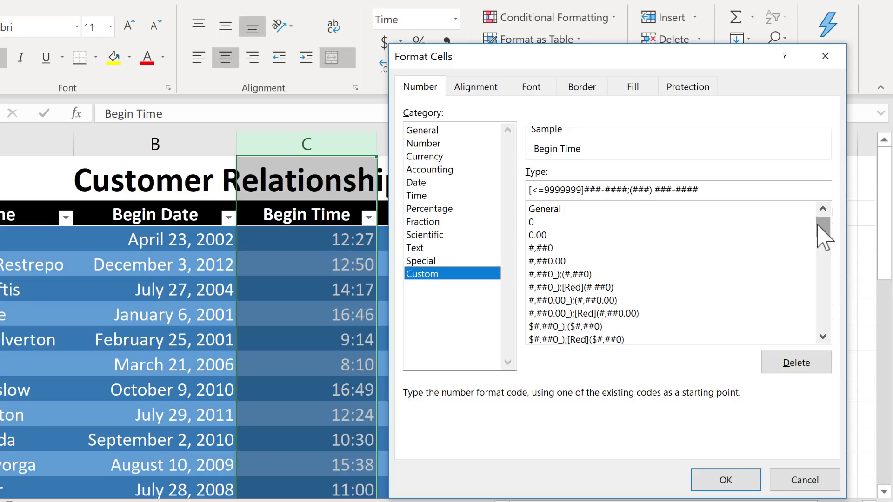
{"action": "left_click_drag", "start_coordinate": [817, 225], "coordinate": [819, 244]}
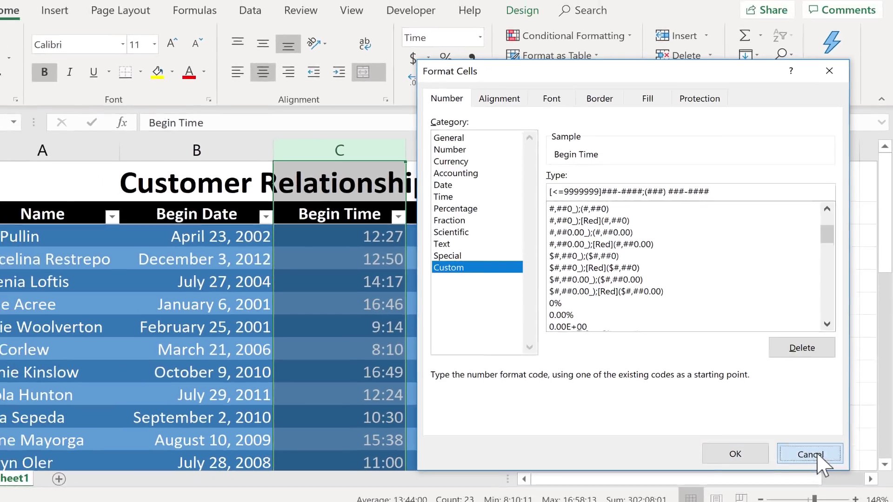
{"action": "left_click", "coordinate": [811, 479]}
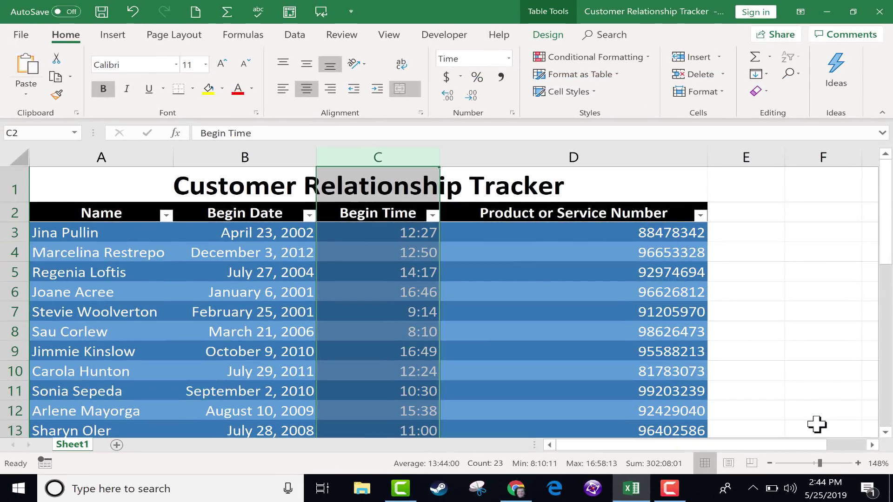
{"action": "left_click", "coordinate": [766, 308]}
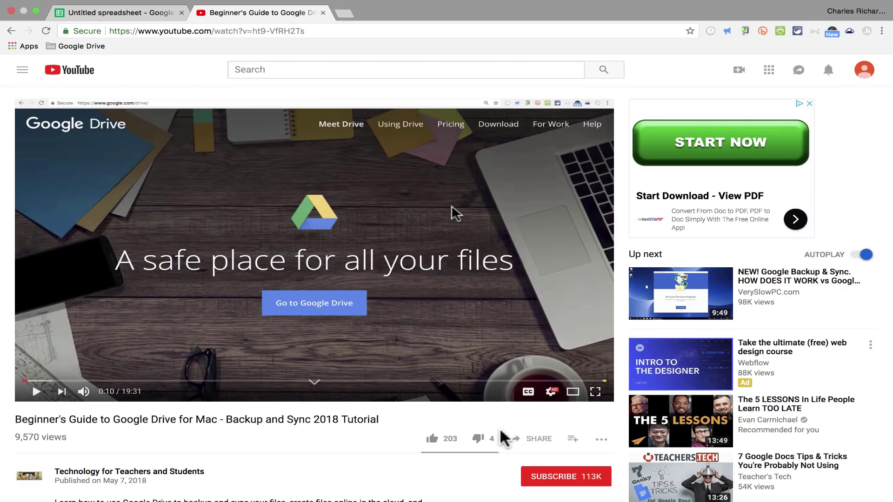
Step: Subscribe to the Technology for Teachers and Students channel and set its bell to all notifications
{"action": "left_click", "coordinate": [548, 479]}
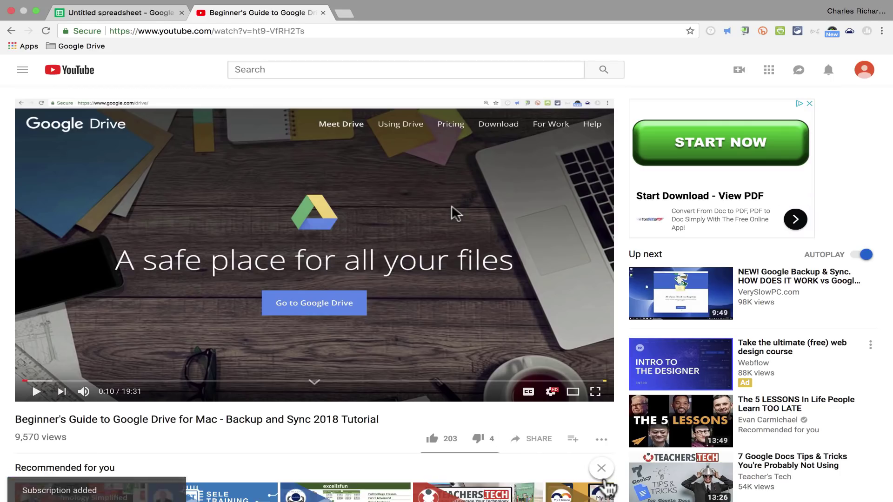
{"action": "scroll", "coordinate": [577, 447], "scroll_direction": "down", "scroll_amount": 4}
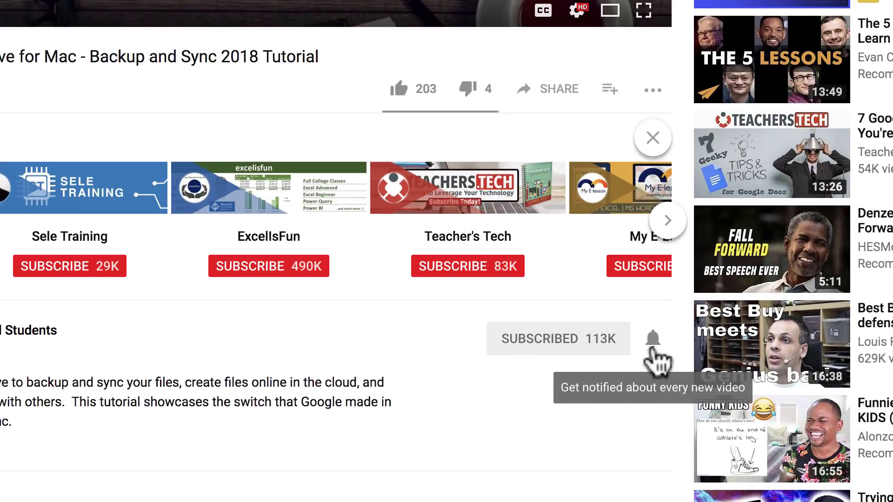
{"action": "left_click", "coordinate": [652, 350]}
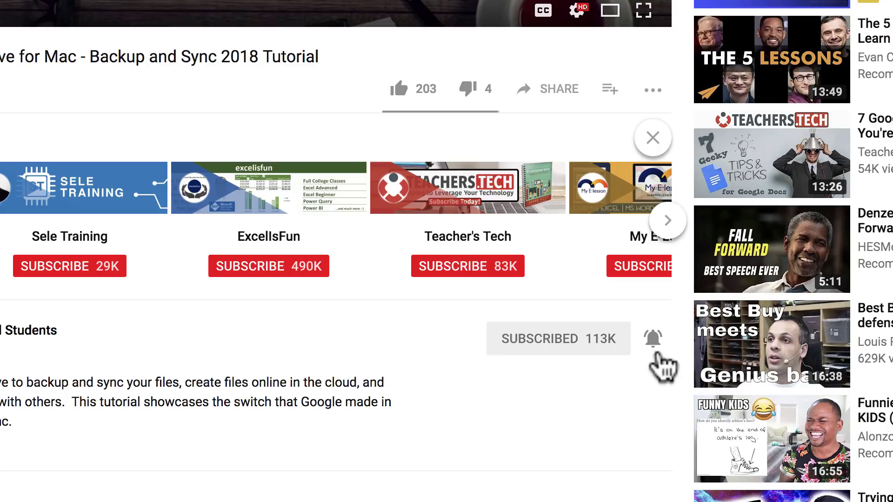